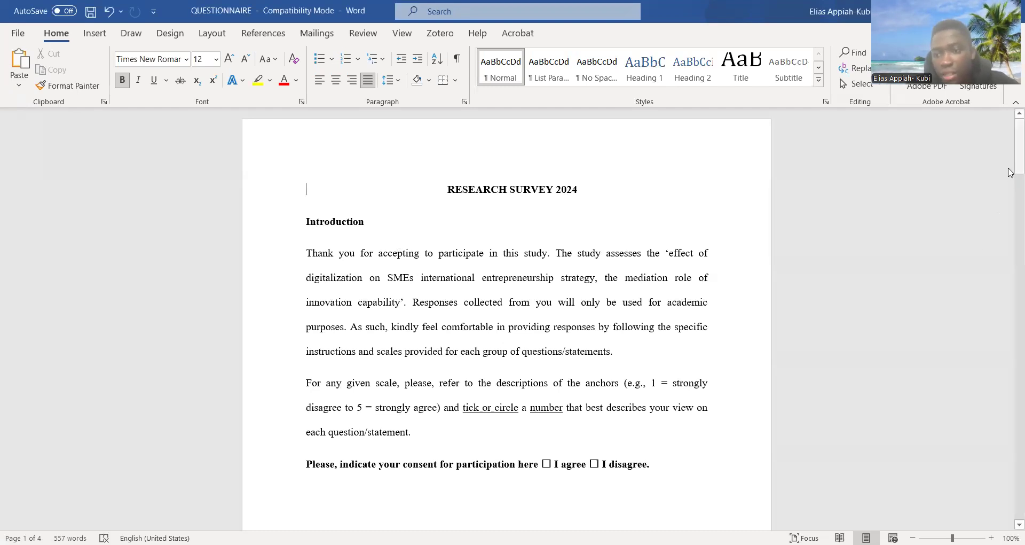
- Examine the research questionnaire's introduction, demographics section, and the Digitalization, Innovation Capability and International Entrepreneurship Strategy statement tables
{"action": "left_click_drag", "start_coordinate": [1011, 166], "coordinate": [1011, 273]}
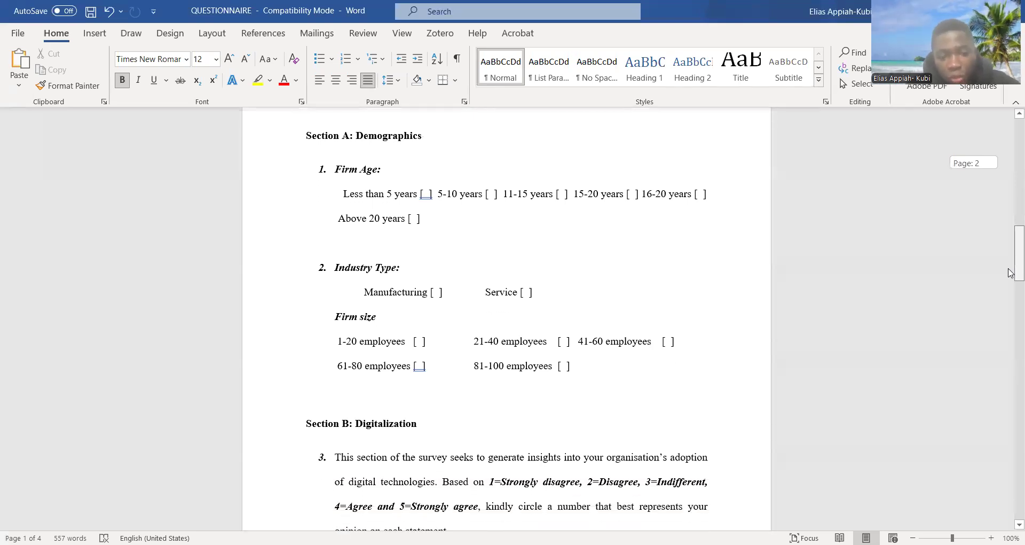
{"action": "left_click_drag", "start_coordinate": [1011, 273], "coordinate": [1010, 401]}
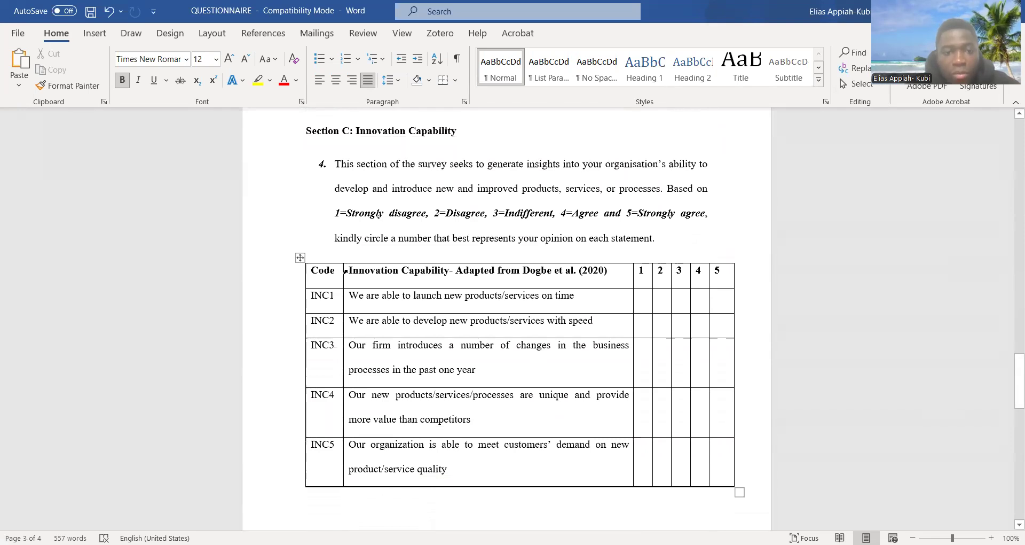
{"action": "left_click_drag", "start_coordinate": [351, 270], "coordinate": [443, 272]}
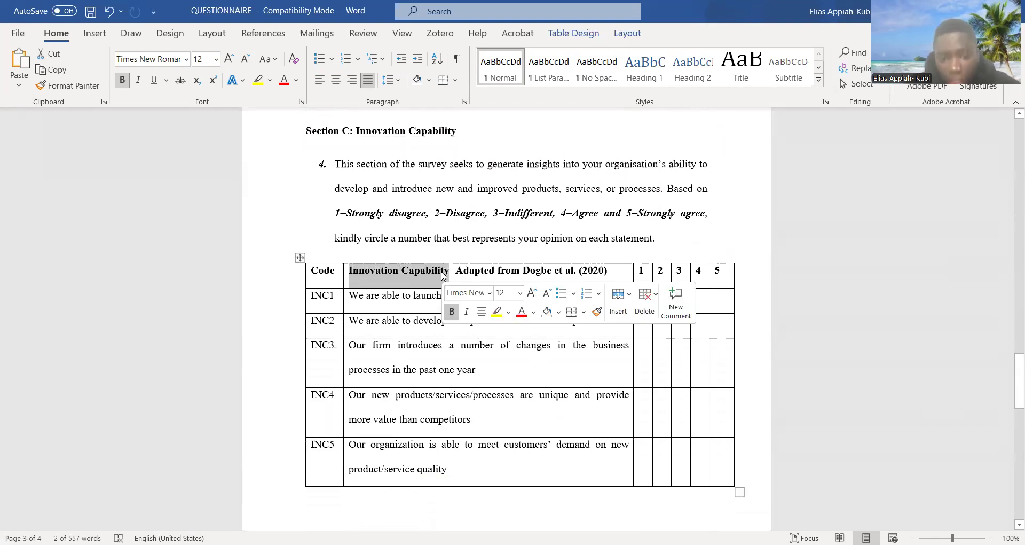
{"action": "left_click_drag", "start_coordinate": [1011, 371], "coordinate": [1011, 435]}
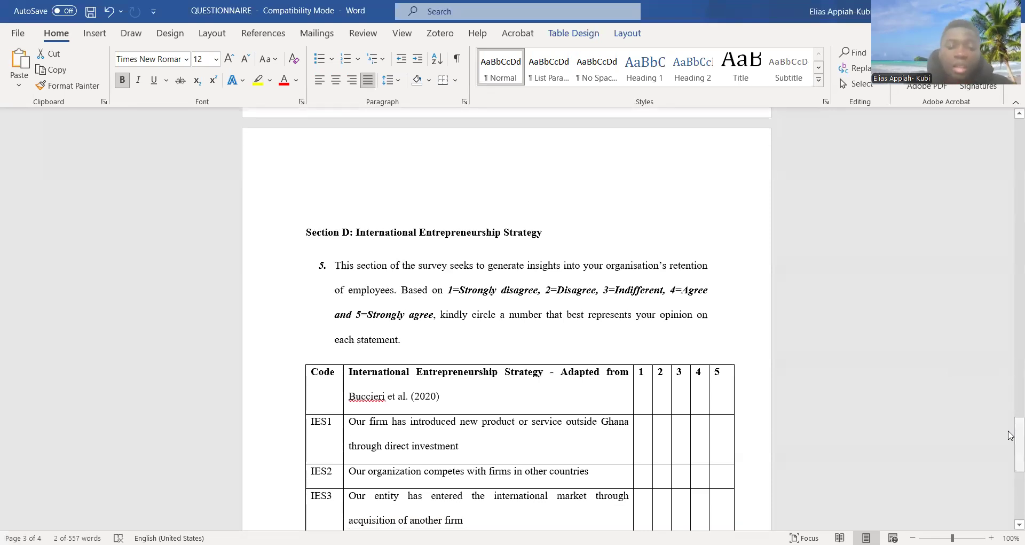
{"action": "left_click_drag", "start_coordinate": [1011, 435], "coordinate": [1011, 149]}
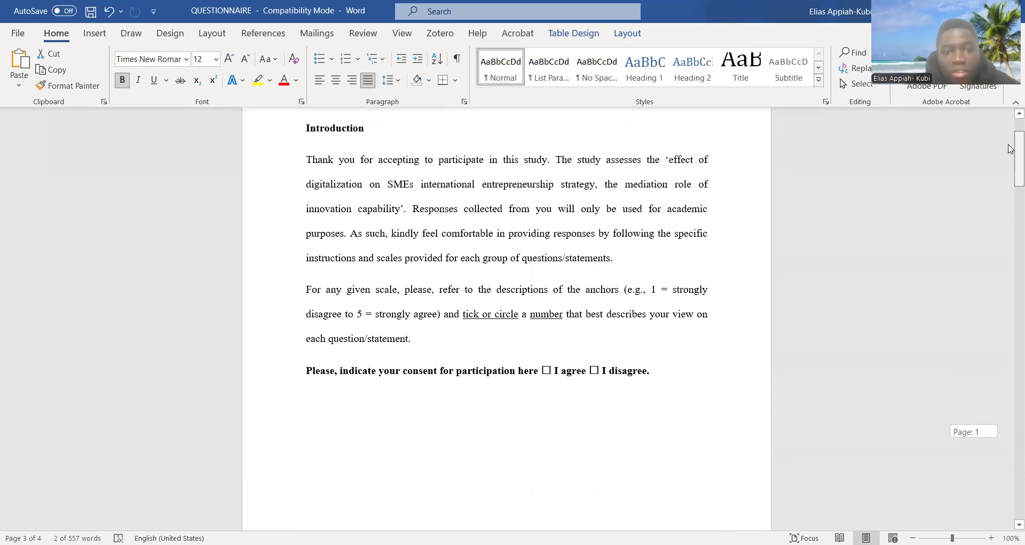
{"action": "left_click_drag", "start_coordinate": [1011, 148], "coordinate": [1011, 234]}
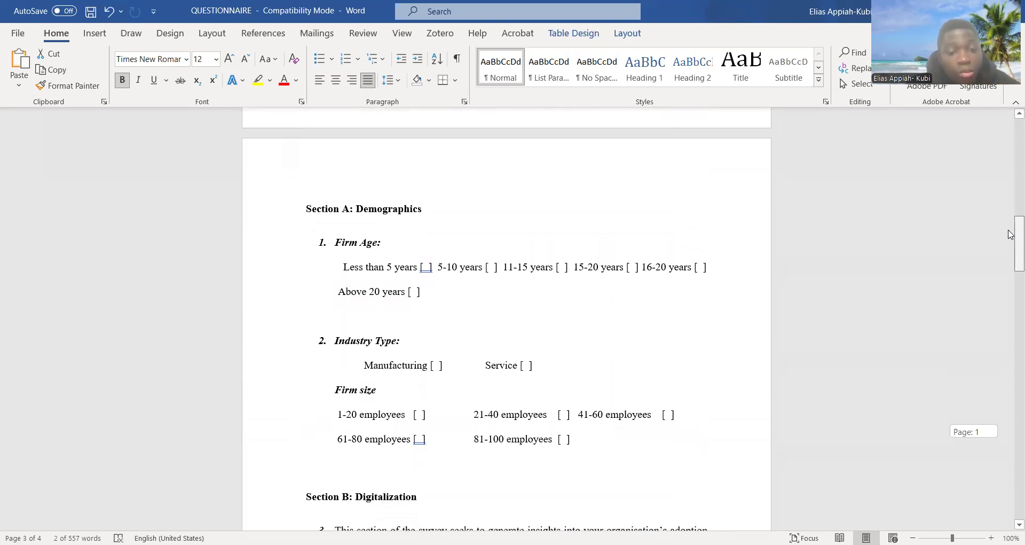
{"action": "left_click_drag", "start_coordinate": [1011, 234], "coordinate": [1010, 285]}
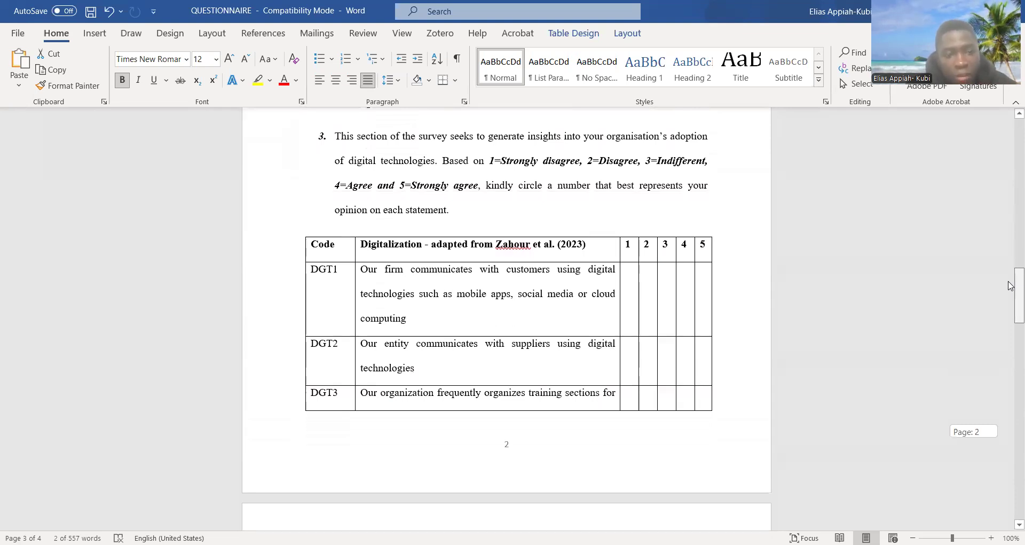
{"action": "left_click_drag", "start_coordinate": [1011, 286], "coordinate": [1011, 285]}
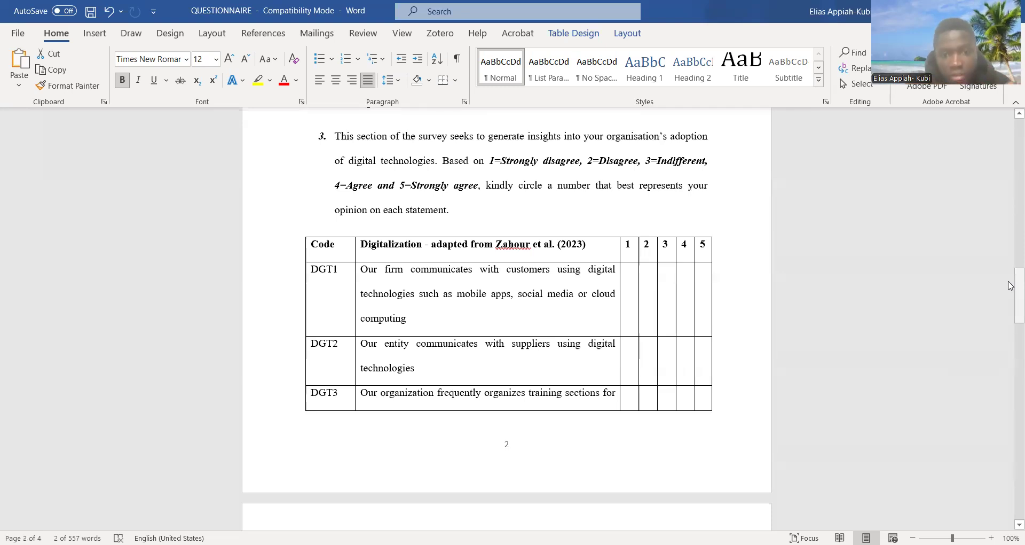
{"action": "left_click_drag", "start_coordinate": [1011, 286], "coordinate": [1011, 130]}
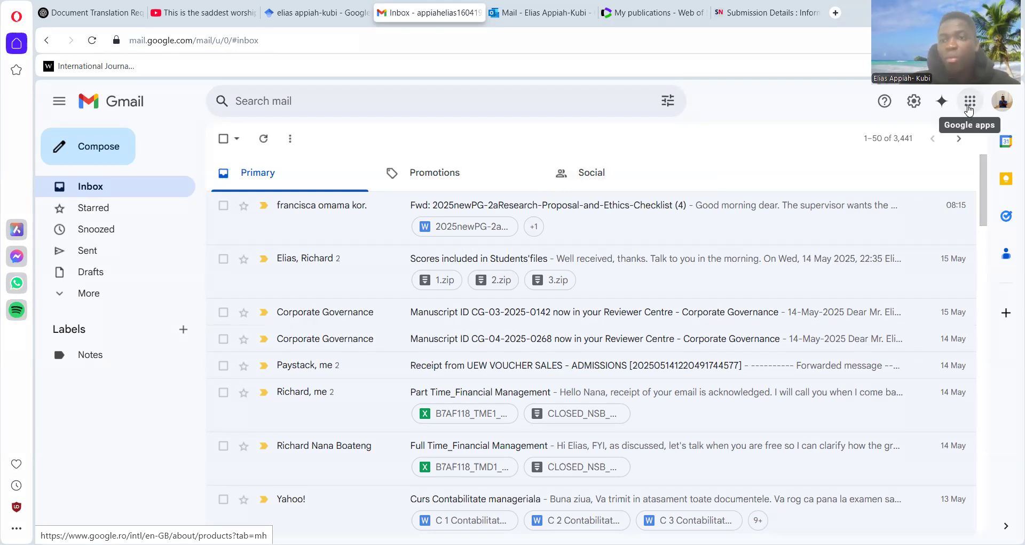
- Switch from Gmail to Google Forms and create a new blank form
{"action": "left_click", "coordinate": [969, 110]}
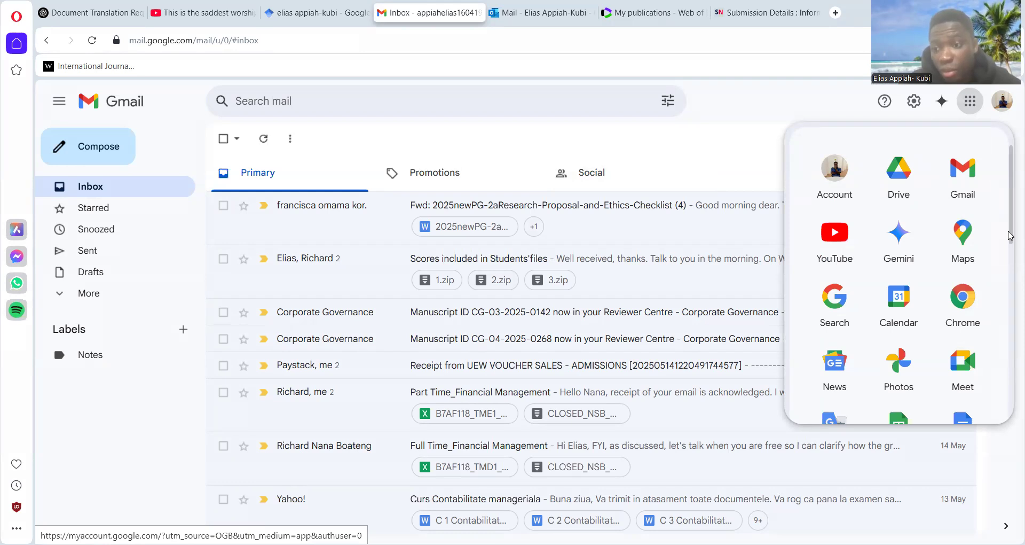
{"action": "left_click_drag", "start_coordinate": [1009, 235], "coordinate": [999, 358]}
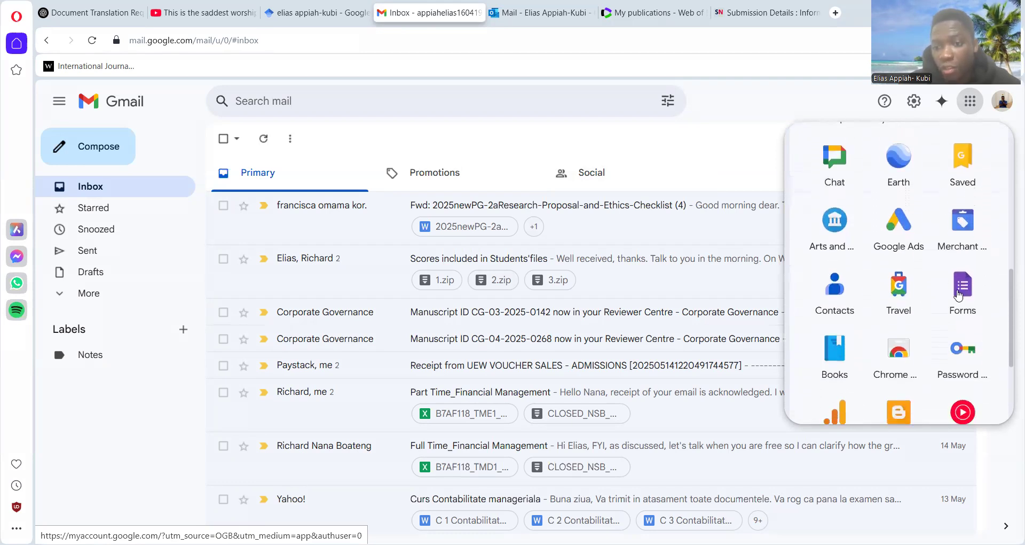
{"action": "left_click", "coordinate": [960, 294]}
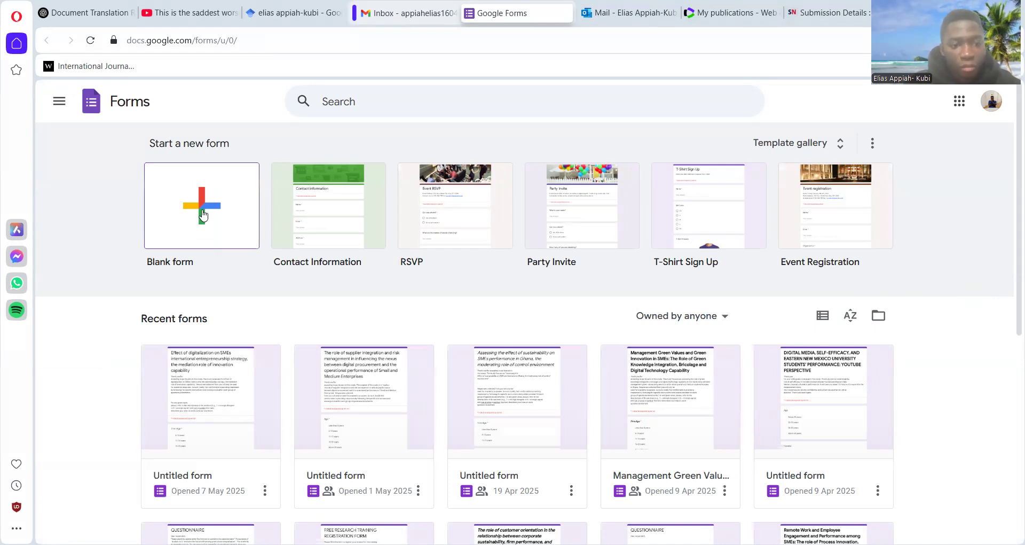
{"action": "left_click", "coordinate": [203, 214]}
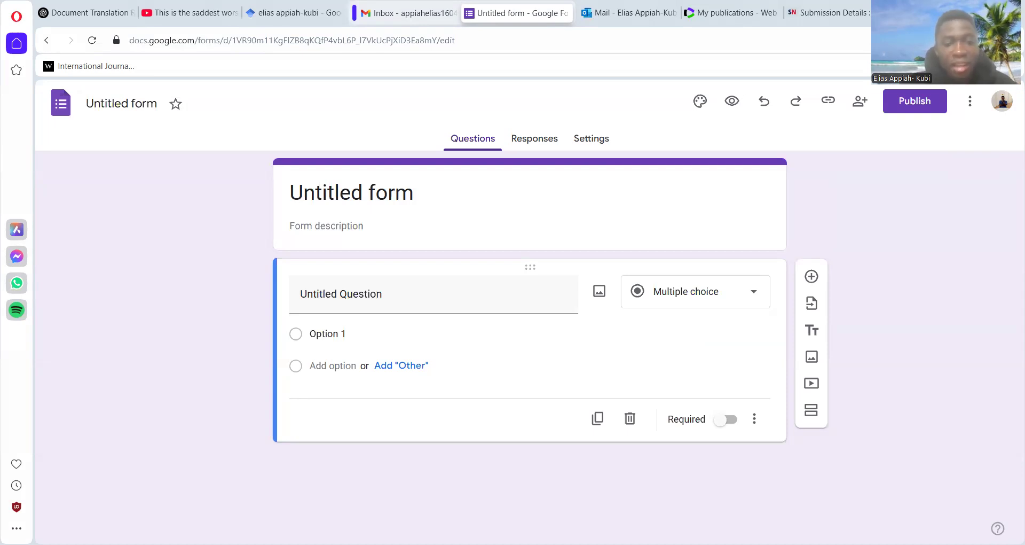
- Set the form title to "Effect of digitalization on SMEs international entrepreneurship strategy, the mediation role of innovation capability"
{"action": "left_click_drag", "start_coordinate": [432, 191], "coordinate": [288, 192]}
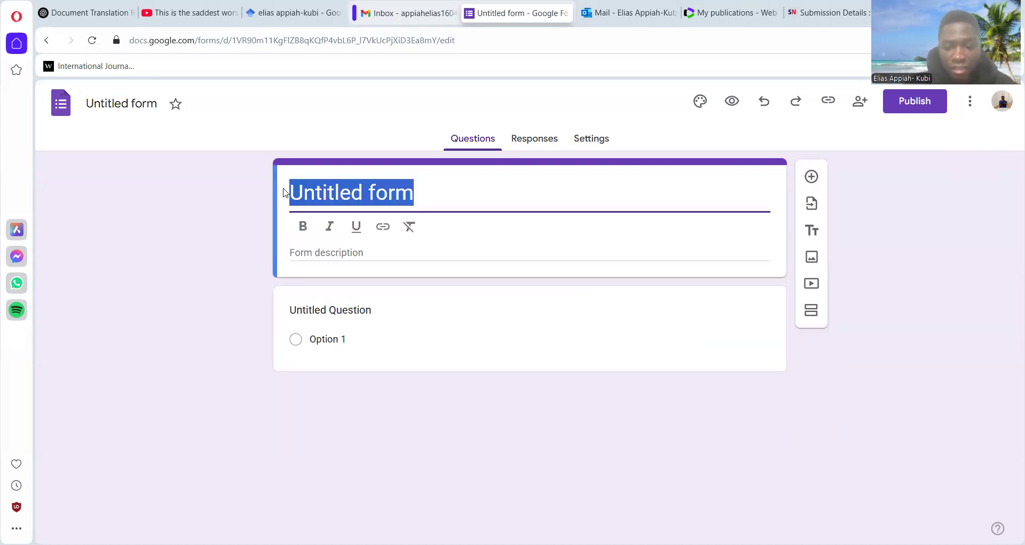
{"action": "key", "text": "BackSpace"}
{"action": "type", "text": "effect of digitalization on SMEs international entrepreneurship strategy, the mediation role of innovation capability’"}
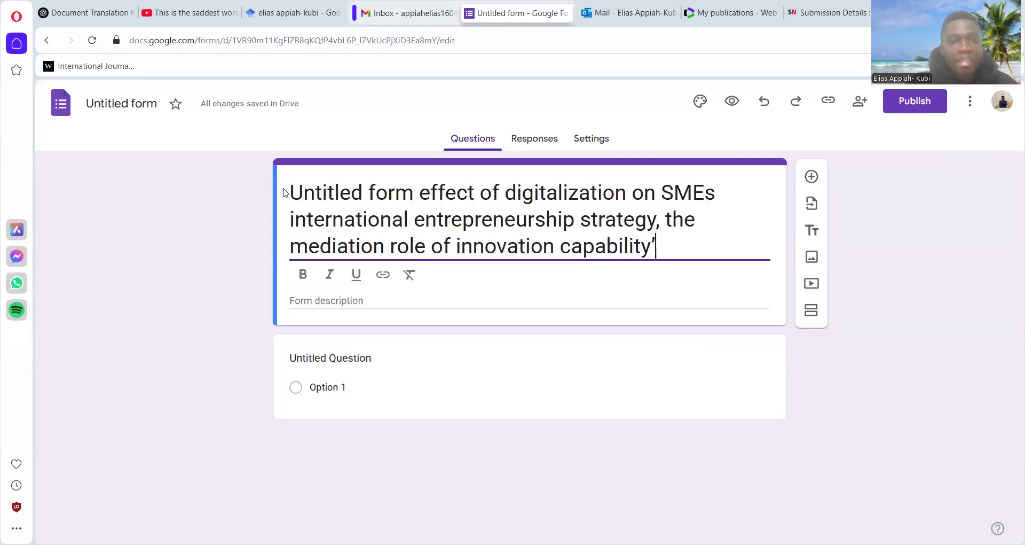
{"action": "left_click", "coordinate": [420, 199]}
{"action": "key", "text": "BackSpace"}
{"action": "key", "text": "BackSpace"}
{"action": "key", "text": "BackSpace"}
{"action": "key", "text": "BackSpace"}
{"action": "key", "text": "BackSpace"}
{"action": "key", "text": "BackSpace"}
{"action": "key", "text": "BackSpace"}
{"action": "key", "text": "BackSpace"}
{"action": "key", "text": "BackSpace"}
{"action": "key", "text": "BackSpace"}
{"action": "key", "text": "BackSpace"}
{"action": "key", "text": "BackSpace"}
{"action": "key", "text": "BackSpace"}
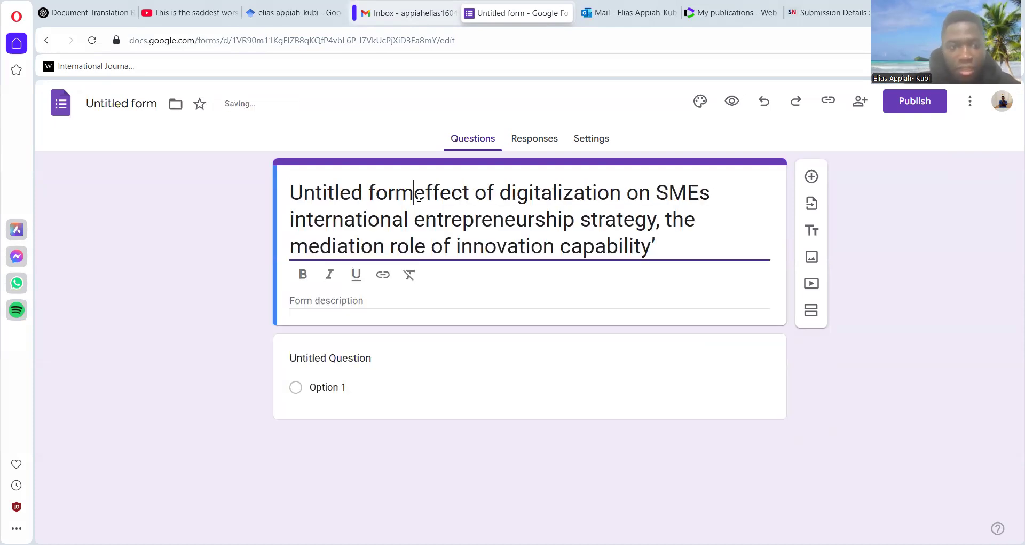
{"action": "key", "text": "BackSpace"}
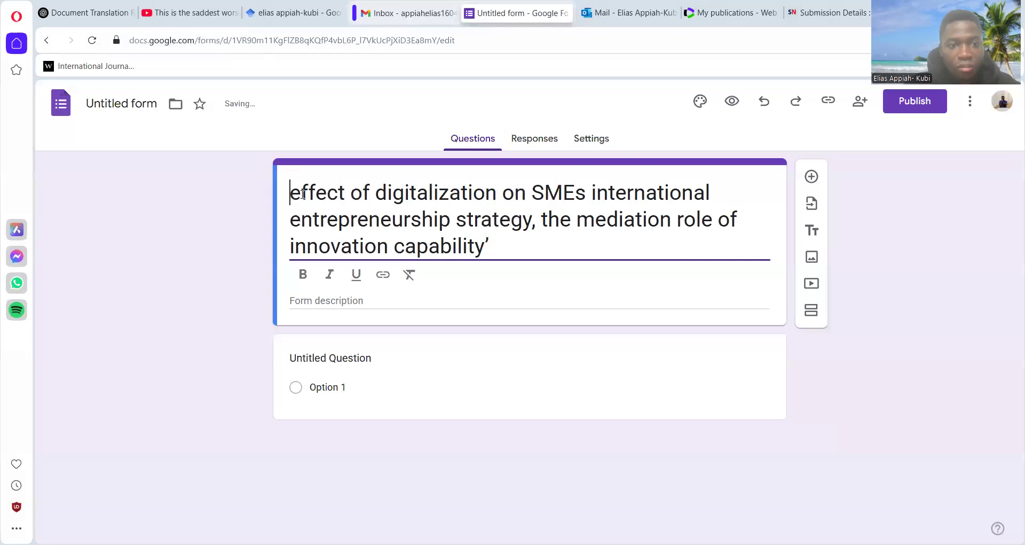
{"action": "key", "text": "Delete"}
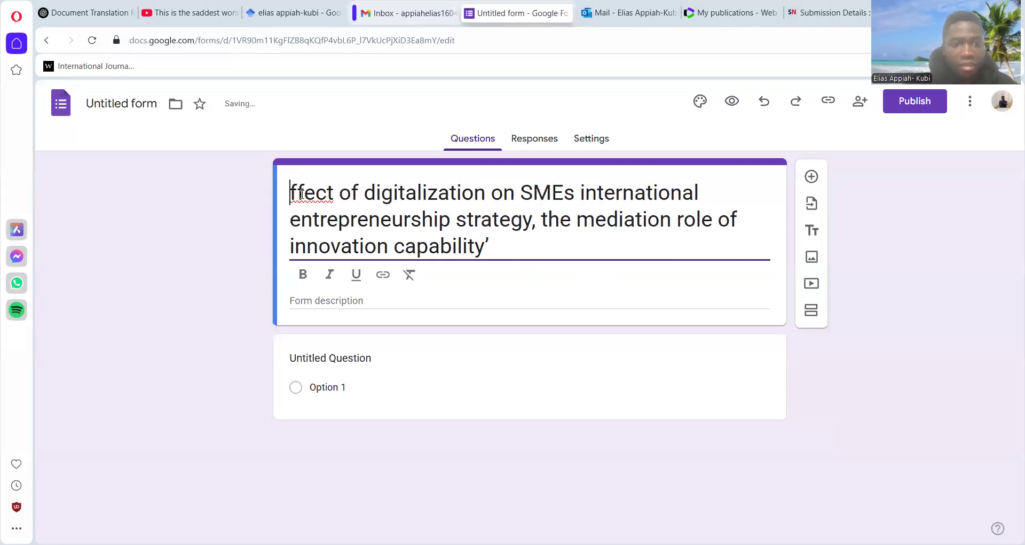
{"action": "type", "text": "E"}
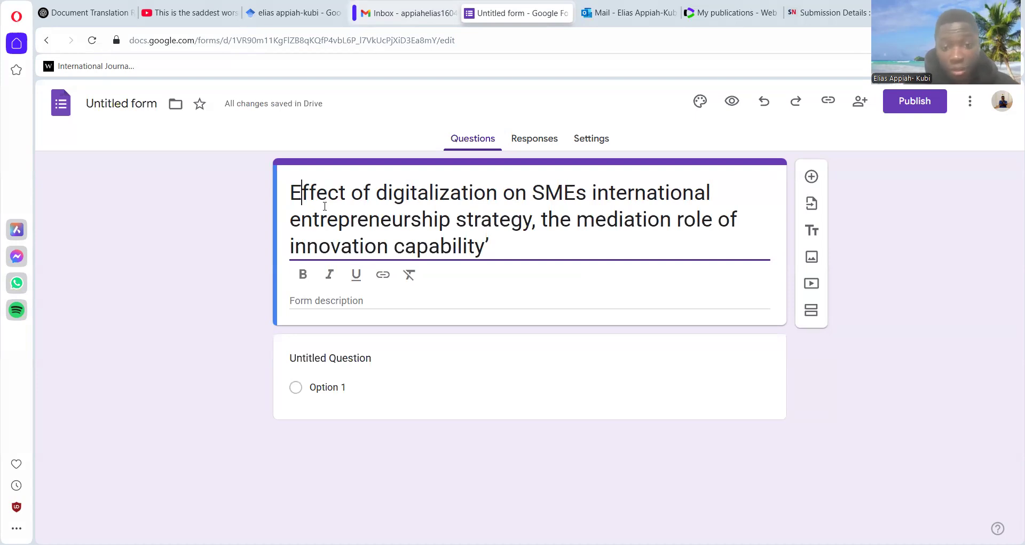
{"action": "left_click", "coordinate": [497, 243]}
{"action": "key", "text": "BackSpace"}
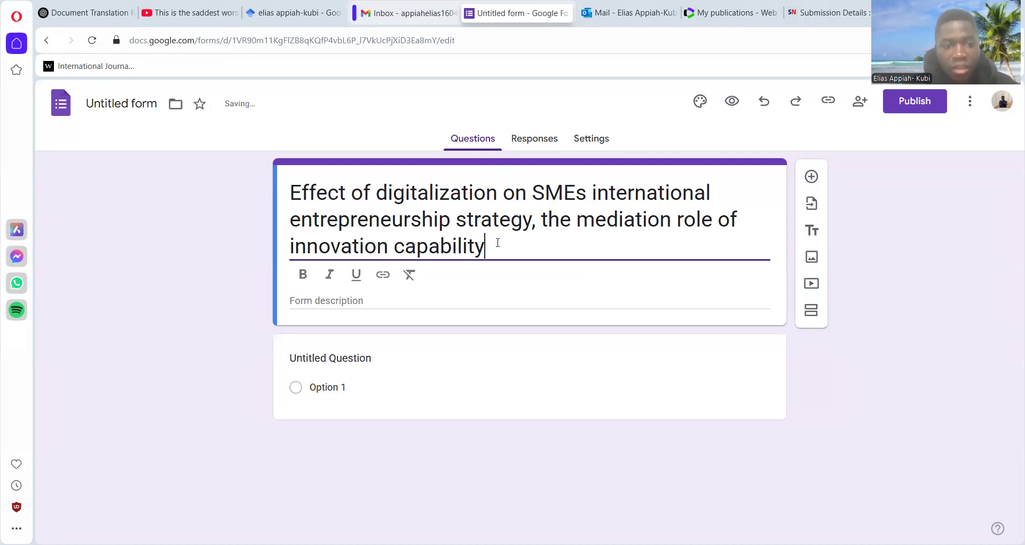
- Copy the Word questionnaire's introduction paragraph, starting "Thank you for accepting to participate in this study", into the form description
{"action": "left_click", "coordinate": [342, 301]}
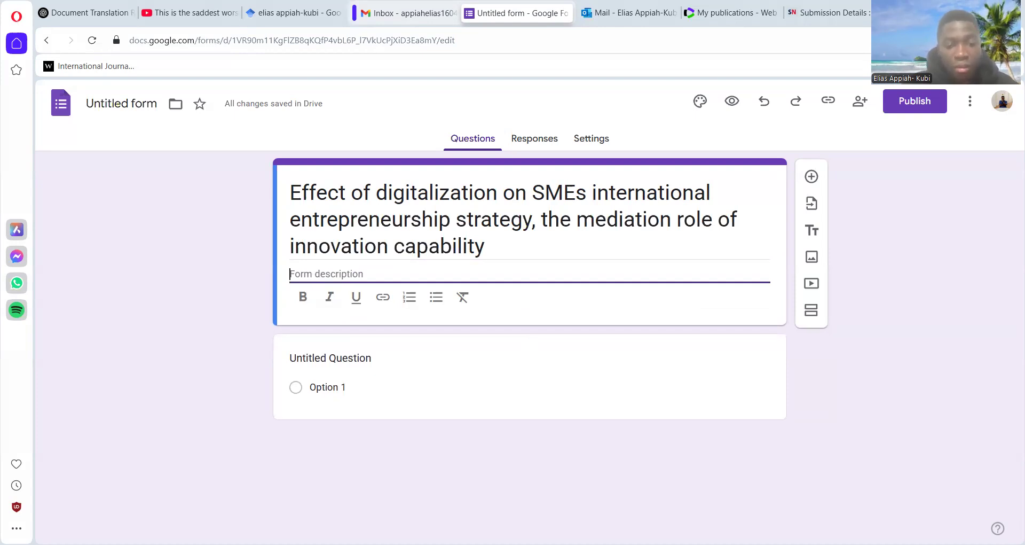
{"action": "key", "text": "alt+Tab"}
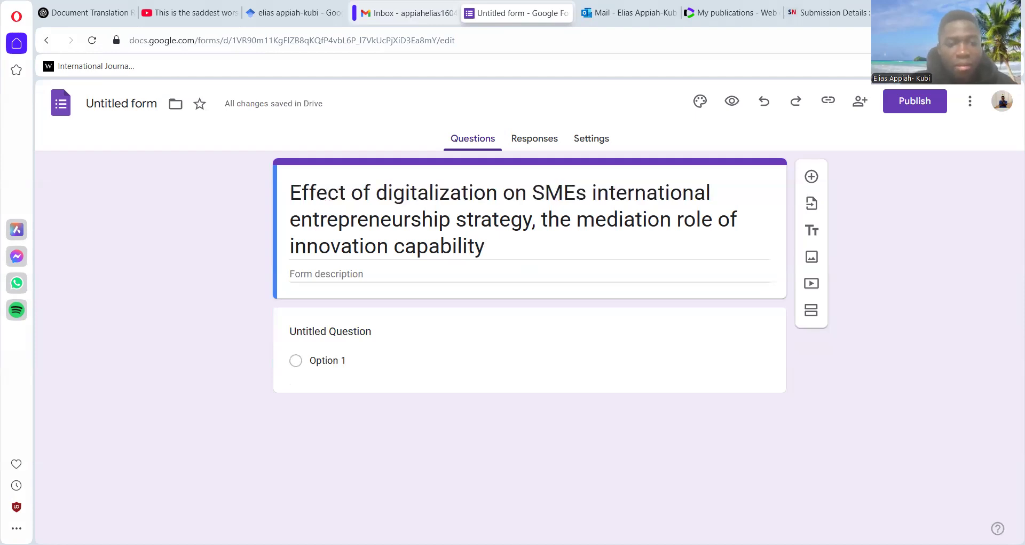
{"action": "left_click", "coordinate": [317, 272]}
{"action": "type", "text": "Thank you for accepting to participate in this study. The study assesses the ‘effect of digitalization on SMEs international entrepreneurship strategy, the mediation role of innovation capability’. Responses collected from you will only be used for academic purposes. As such, kindly feel comfortable in providing responses by following the specific instructions and scales provided for each group of questions/statements."}
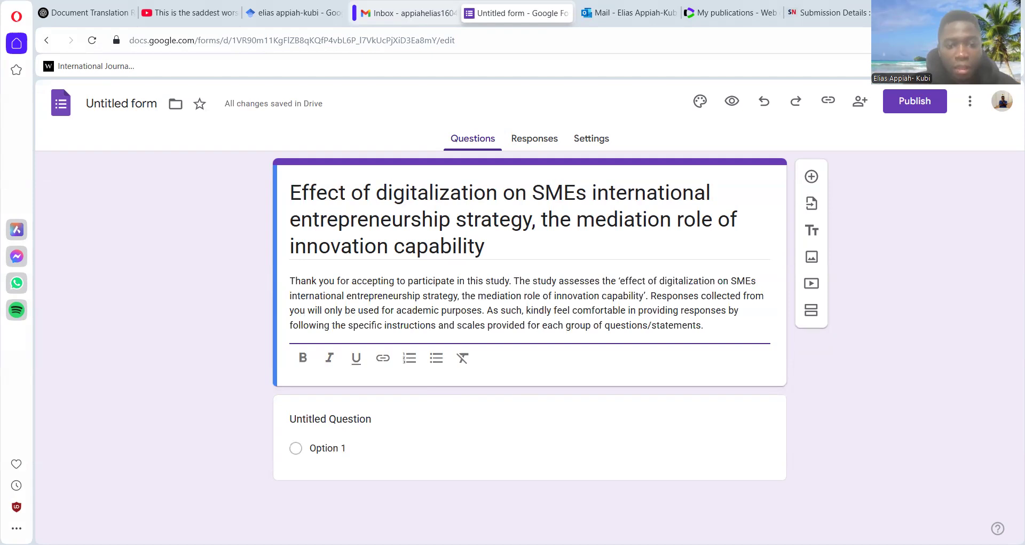
- Title the first multiple-choice question "Firm Age" in bold italic, following the Word questionnaire
{"action": "key", "text": "alt+Tab"}
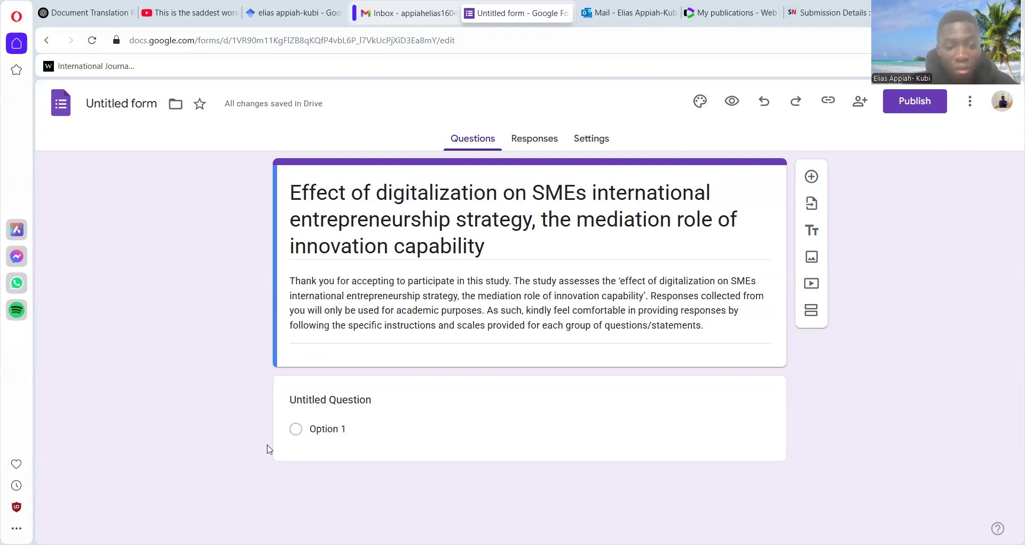
{"action": "left_click", "coordinate": [355, 434]}
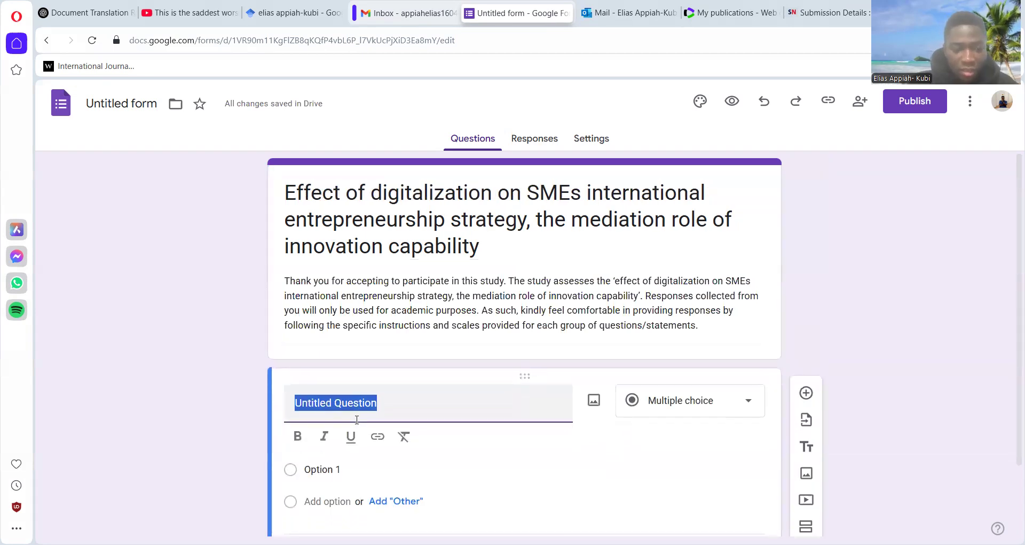
{"action": "key", "text": "ctrl+b"}
{"action": "key", "text": "ctrl+i"}
{"action": "type", "text": "Firm Age"}
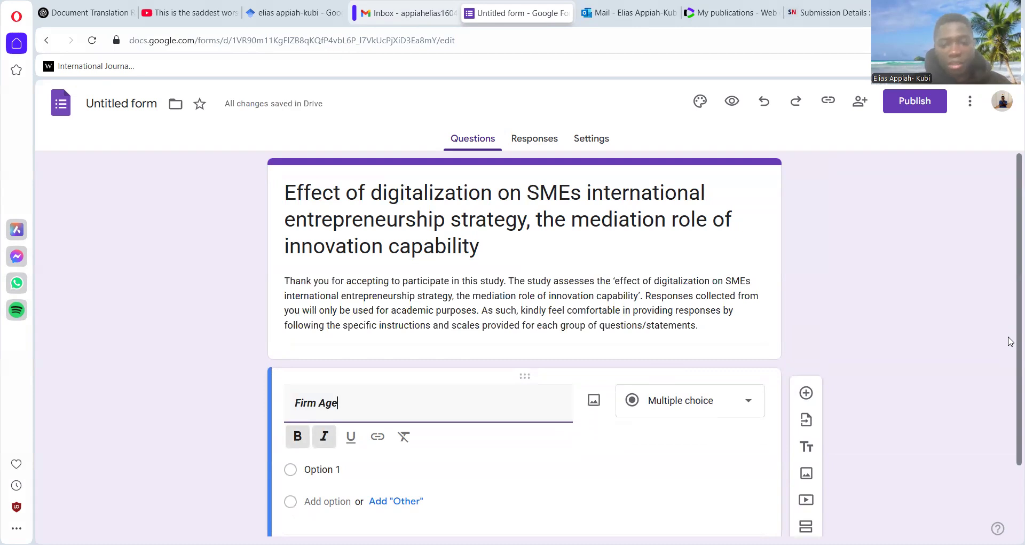
- Enter "Less than 5 years" and "5-10 years" as the first two answer options of the Firm Age question
{"action": "scroll", "coordinate": [1011, 344], "scroll_direction": "down", "scroll_amount": 2}
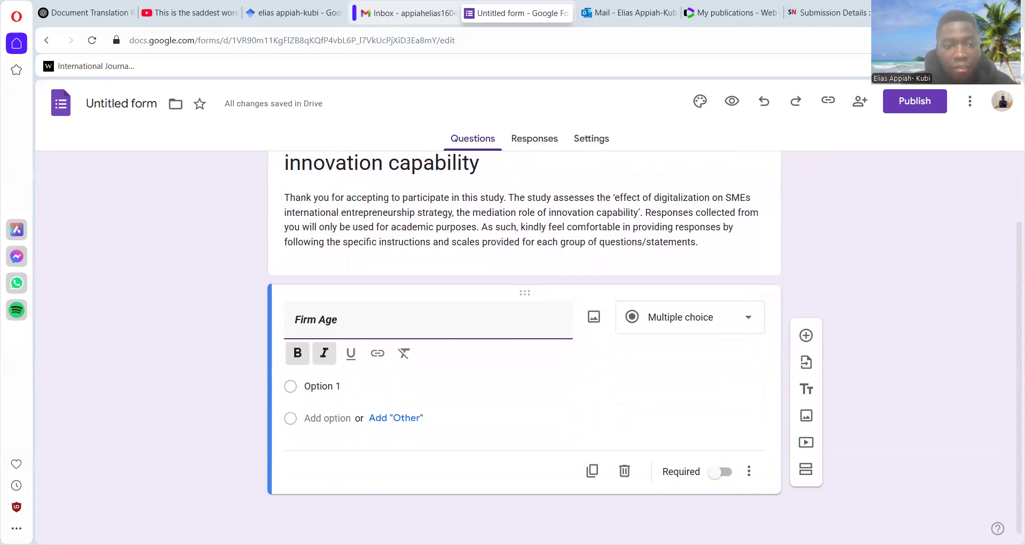
{"action": "key", "text": "alt+Tab"}
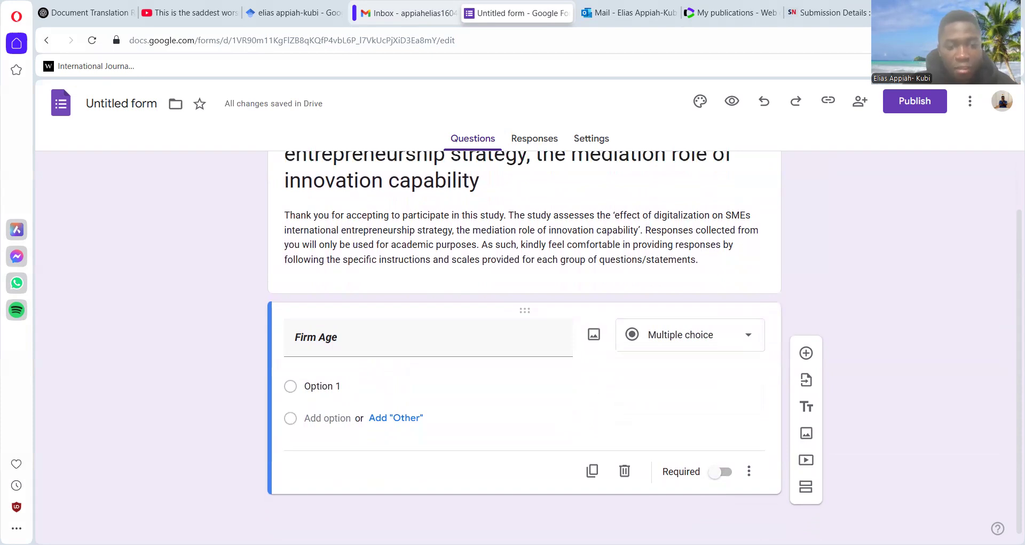
{"action": "left_click", "coordinate": [308, 351]}
{"action": "left_click", "coordinate": [326, 385]}
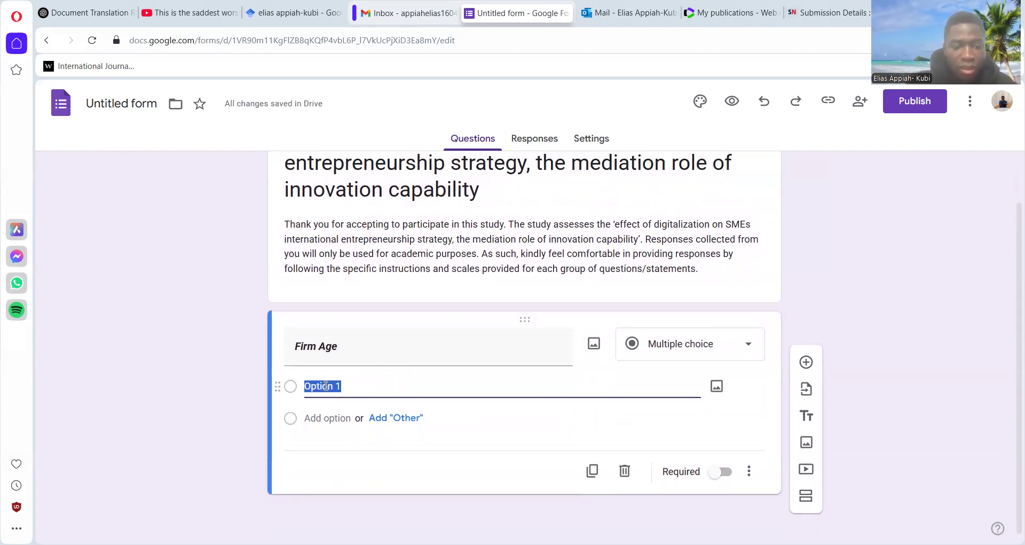
{"action": "type", "text": "Less than 5 years"}
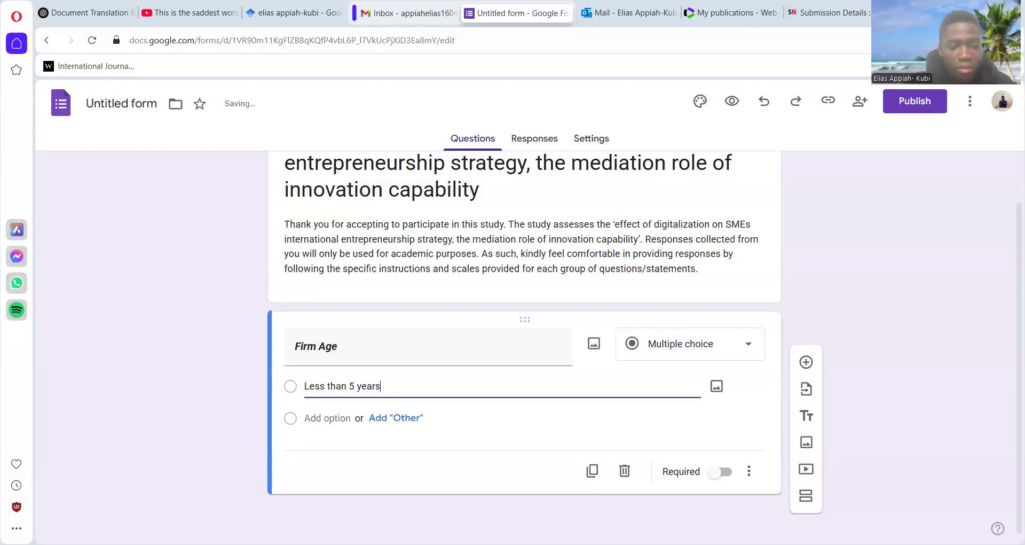
{"action": "key", "text": "Return"}
{"action": "type", "text": "5-10 years"}
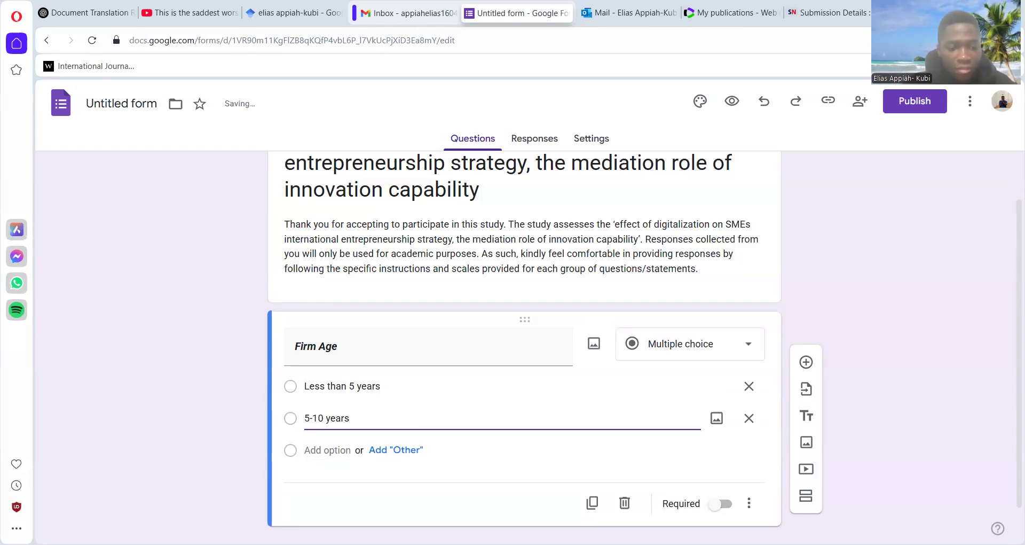
- Add "11-15 years" and "Above 15 years" as further Firm Age answer options and make the question required
{"action": "left_click", "coordinate": [317, 451]}
{"action": "type", "text": "11-15 years"}
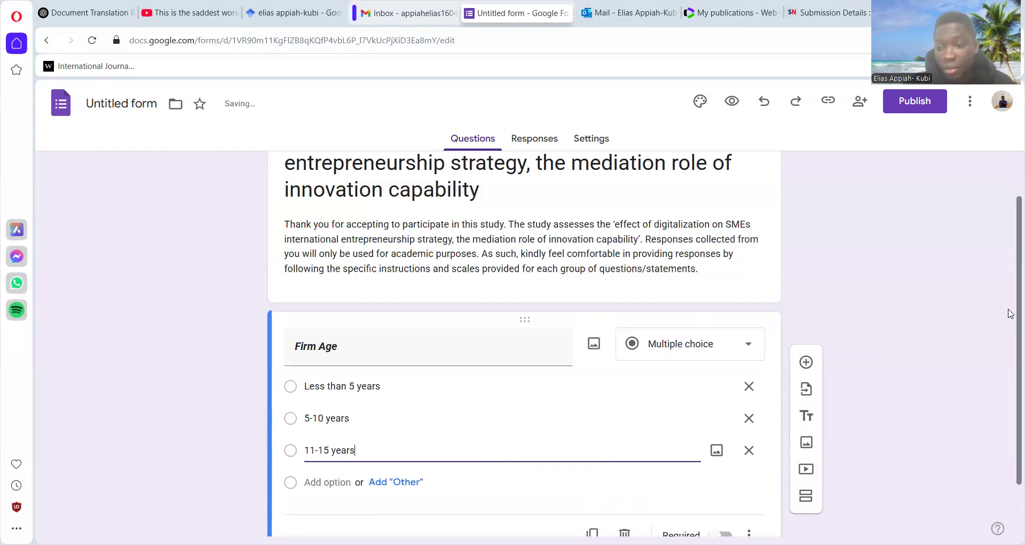
{"action": "scroll", "coordinate": [1009, 374], "scroll_direction": "down", "scroll_amount": 1}
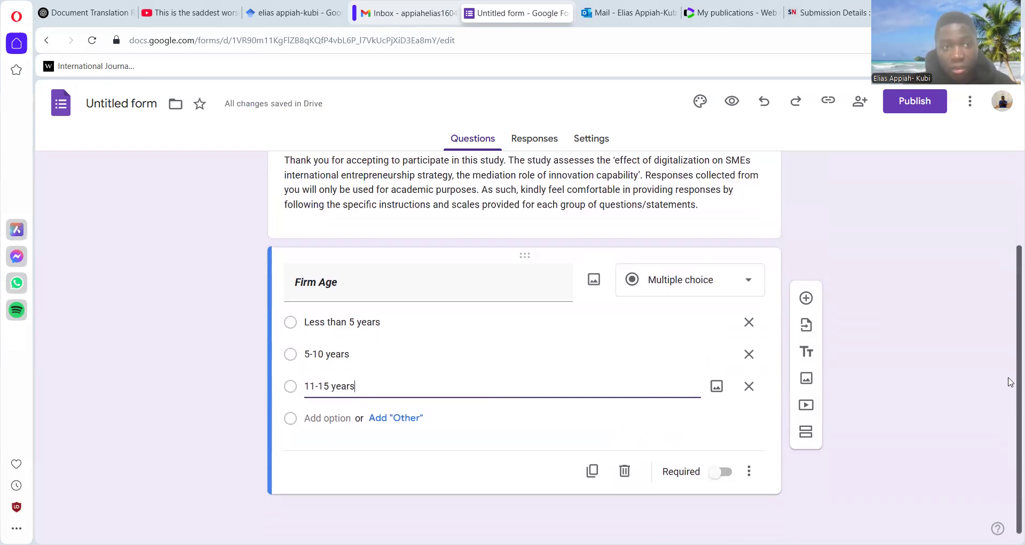
{"action": "left_click", "coordinate": [326, 417]}
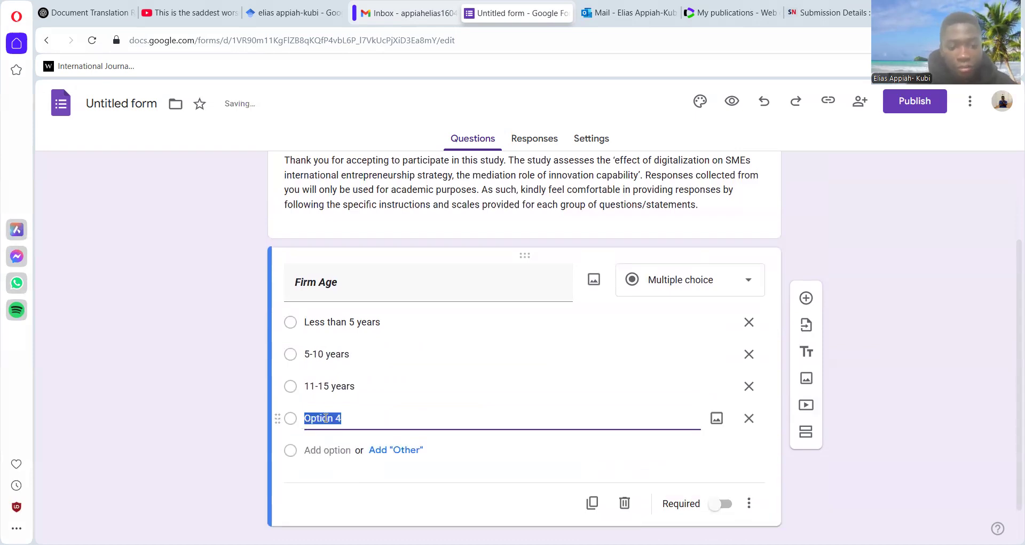
{"action": "type", "text": "Above 15 yera"}
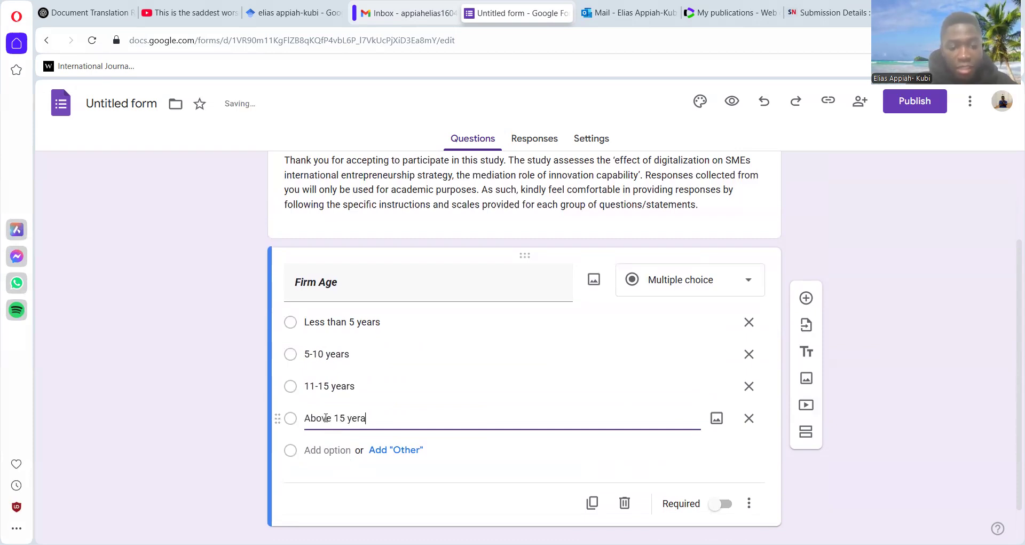
{"action": "key", "text": "BackSpace"}
{"action": "key", "text": "BackSpace"}
{"action": "type", "text": "ars"}
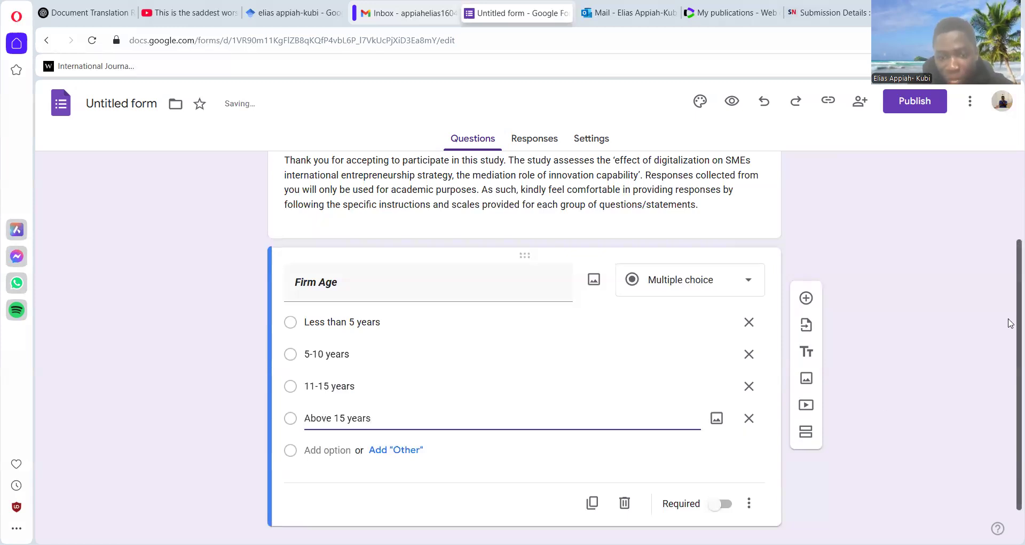
{"action": "scroll", "coordinate": [1010, 341], "scroll_direction": "down", "scroll_amount": 1}
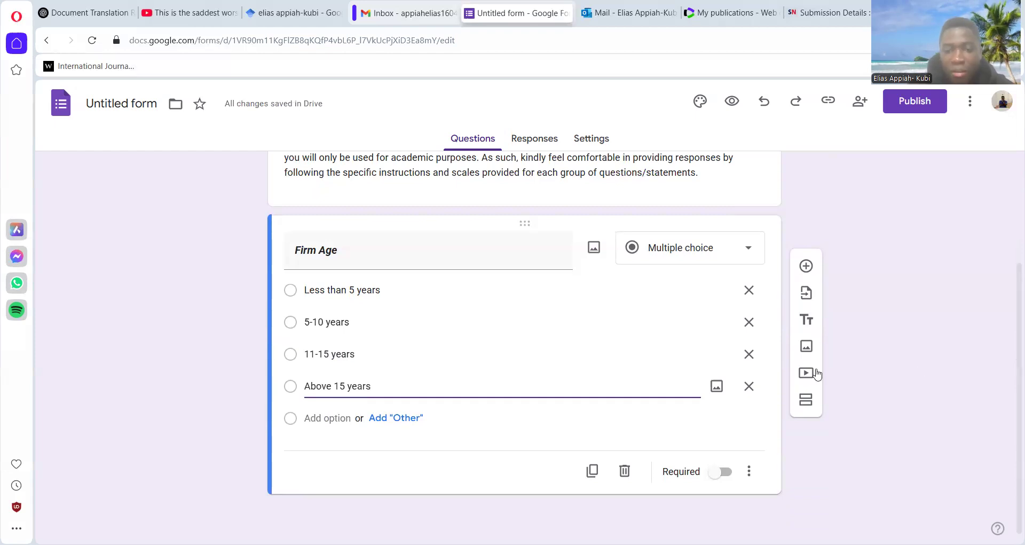
{"action": "left_click", "coordinate": [717, 477]}
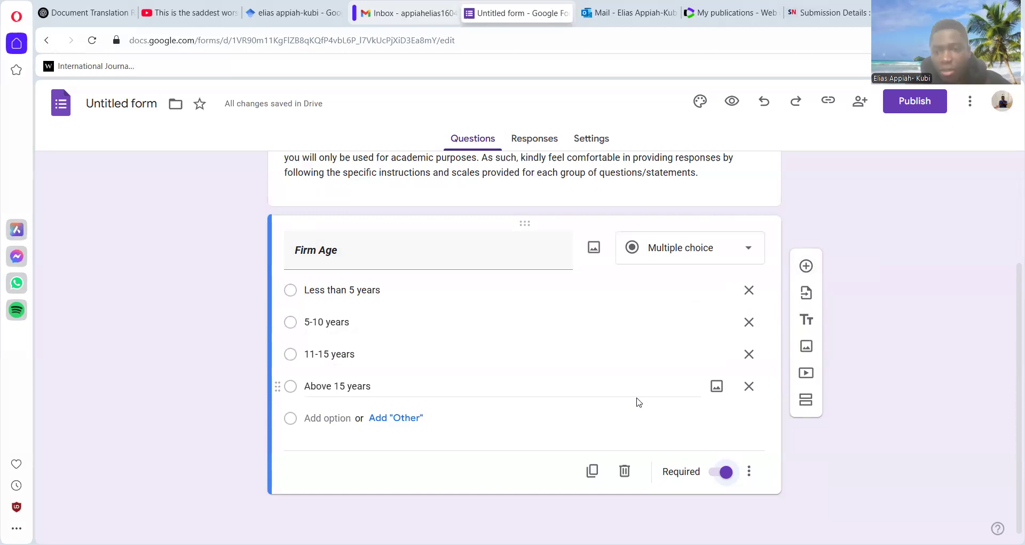
- Add a second multiple-choice question titled "Industry Type" in bold italic, copying the title from the Word questionnaire
{"action": "left_click", "coordinate": [807, 266]}
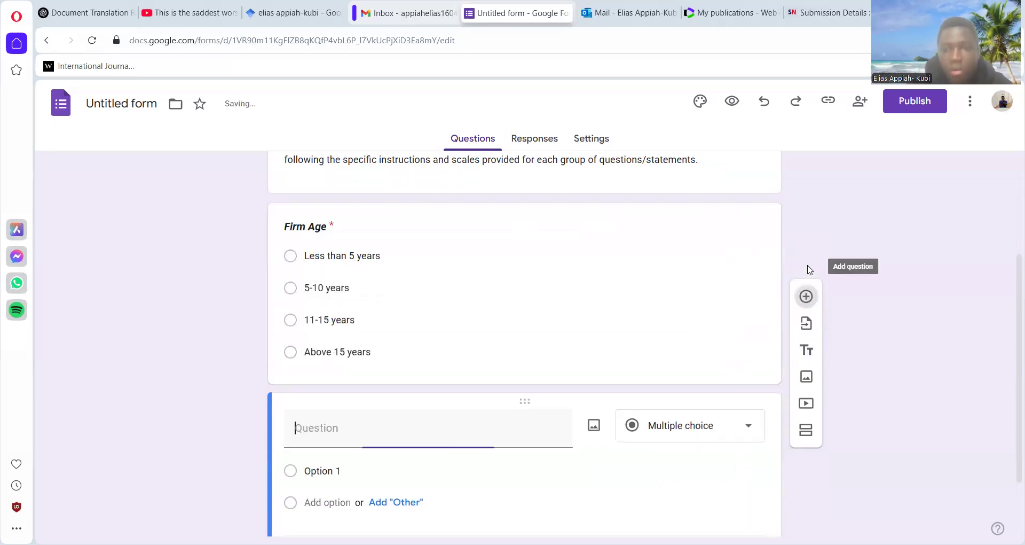
{"action": "left_click_drag", "start_coordinate": [1009, 275], "coordinate": [1010, 351]}
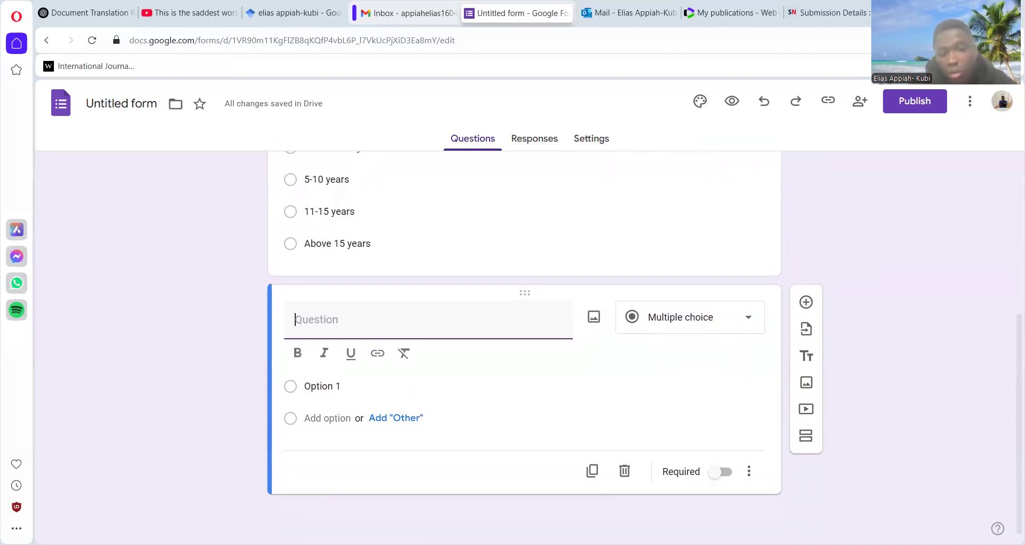
{"action": "key", "text": "alt+Tab"}
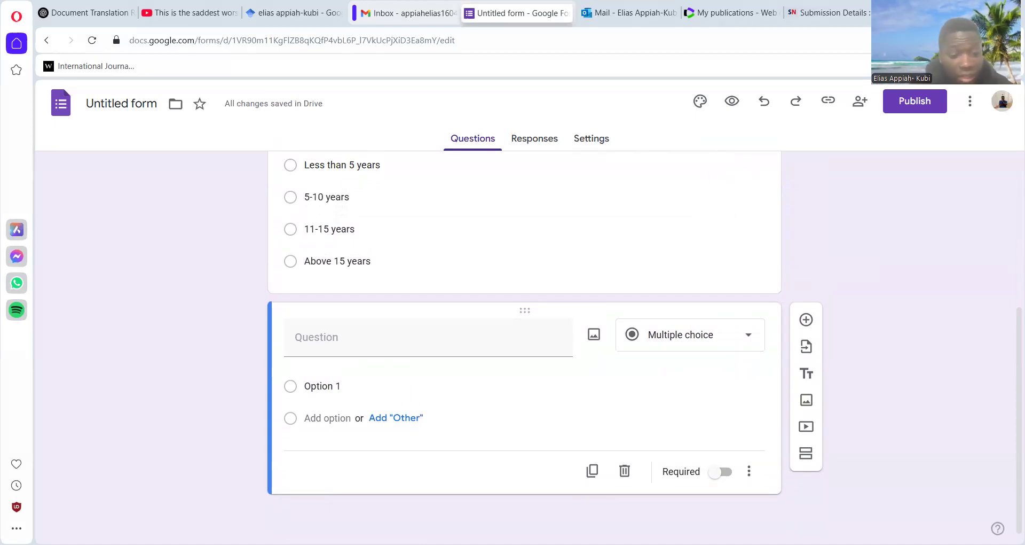
{"action": "left_click", "coordinate": [338, 369]}
{"action": "type", "text": "Industry Type"}
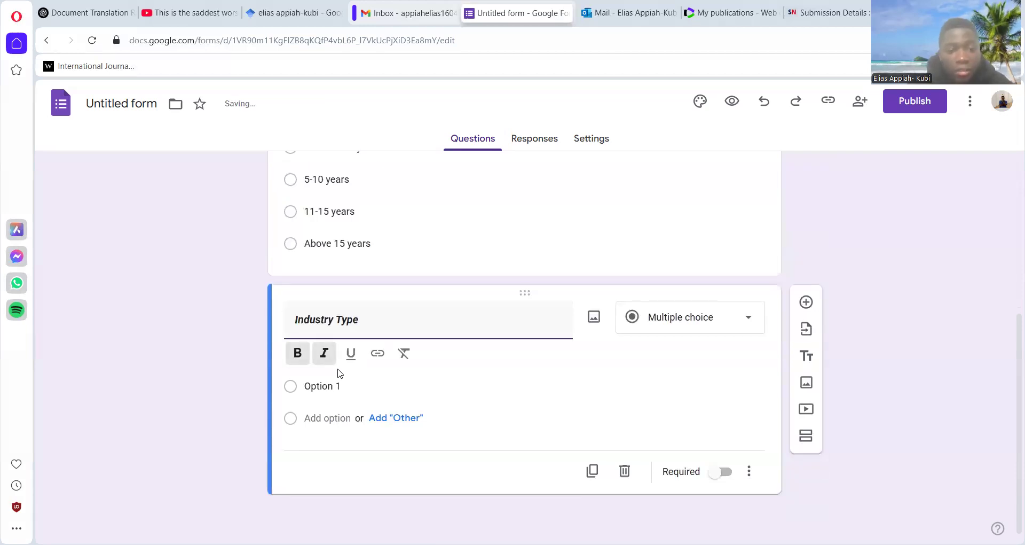
- Enter "Manufacturing" and "Service" as the Industry Type answer options and make the question required
{"action": "left_click", "coordinate": [344, 386]}
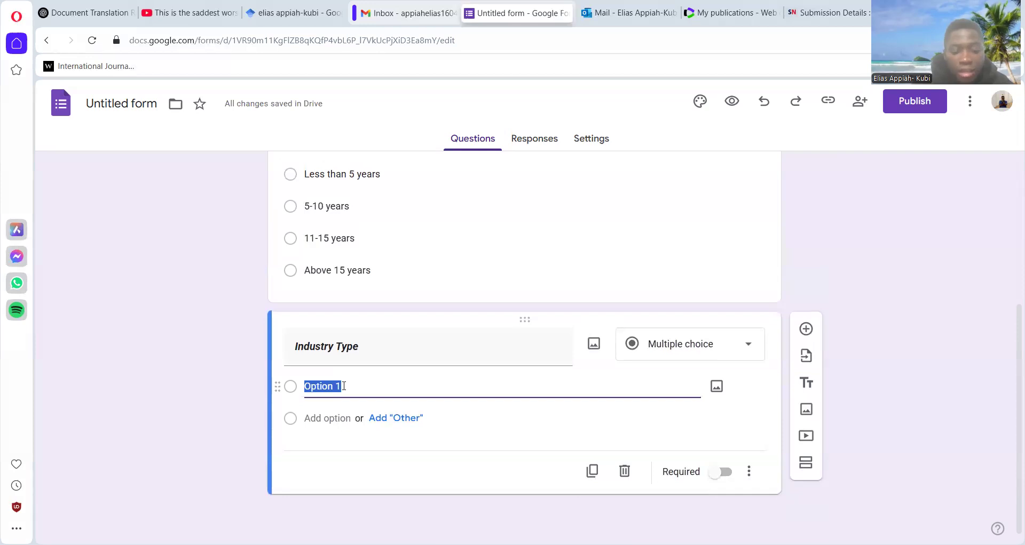
{"action": "type", "text": "Manu"}
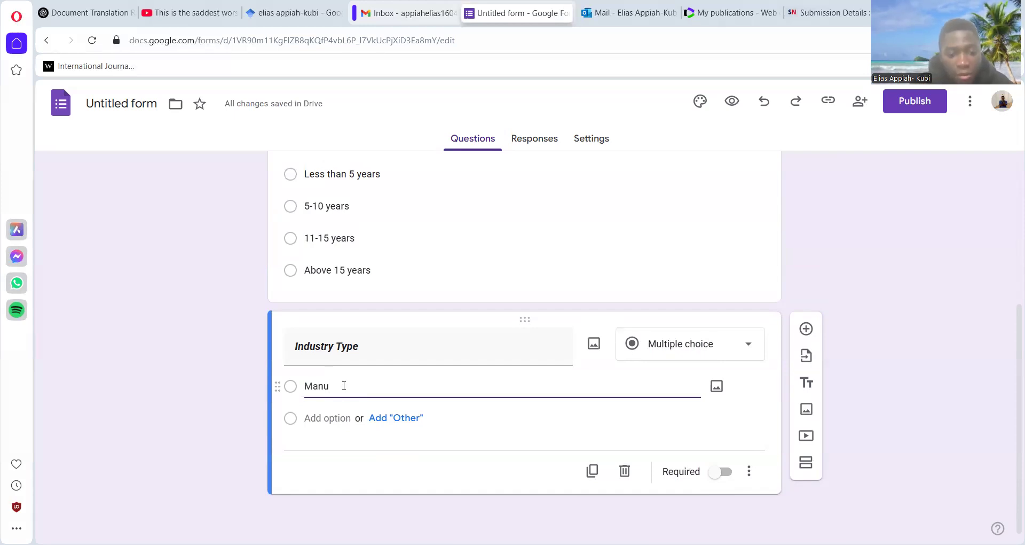
{"action": "type", "text": "facturing"}
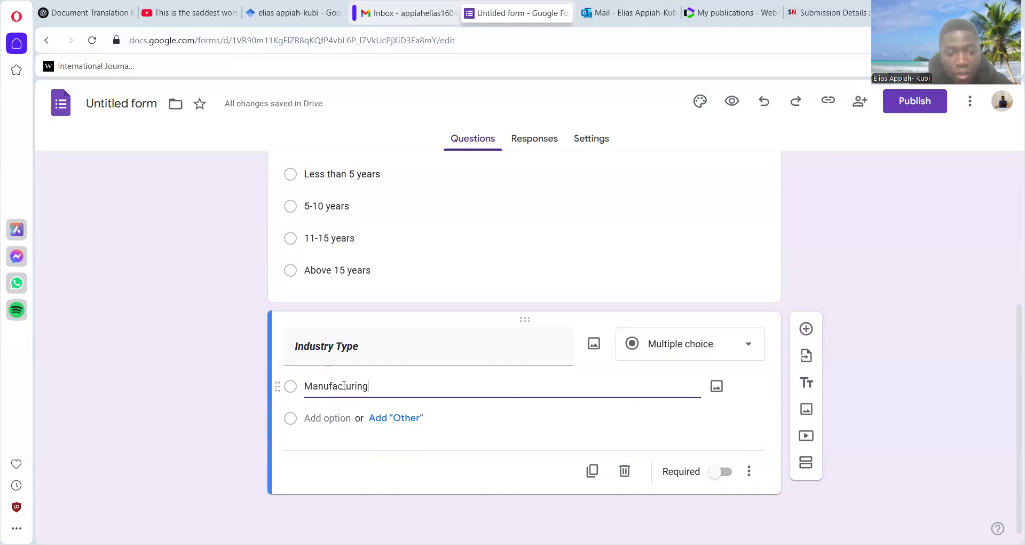
{"action": "left_click", "coordinate": [333, 417]}
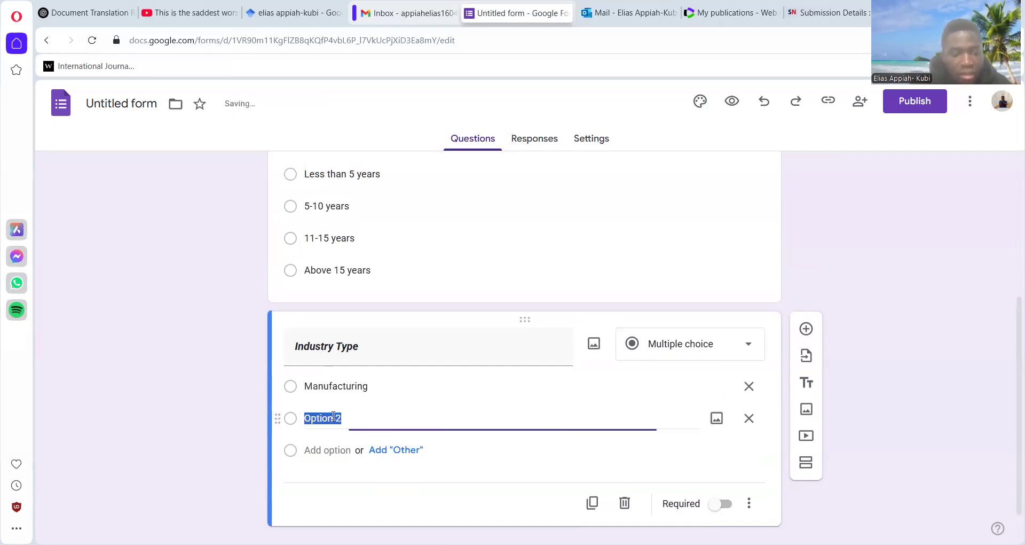
{"action": "type", "text": "Serv"}
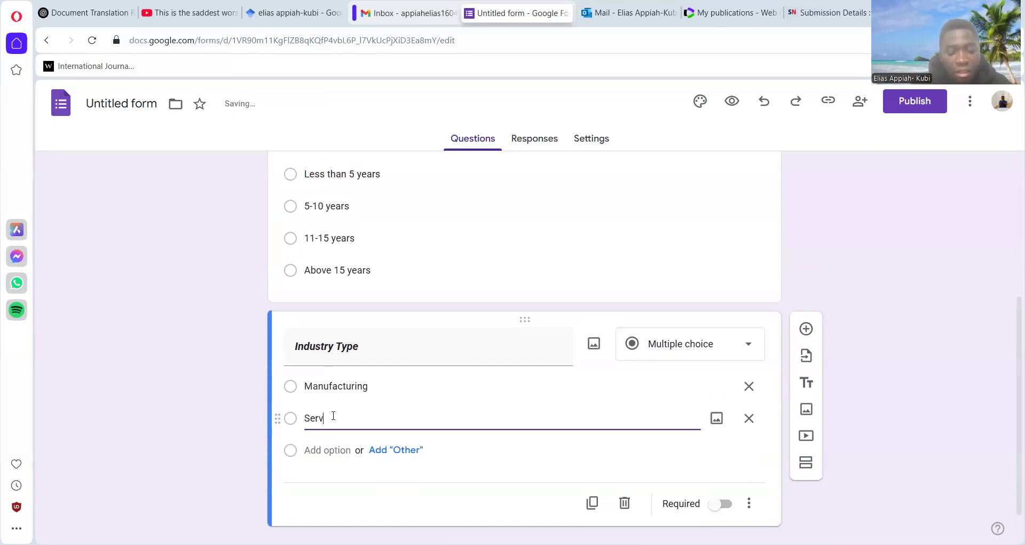
{"action": "type", "text": "ice"}
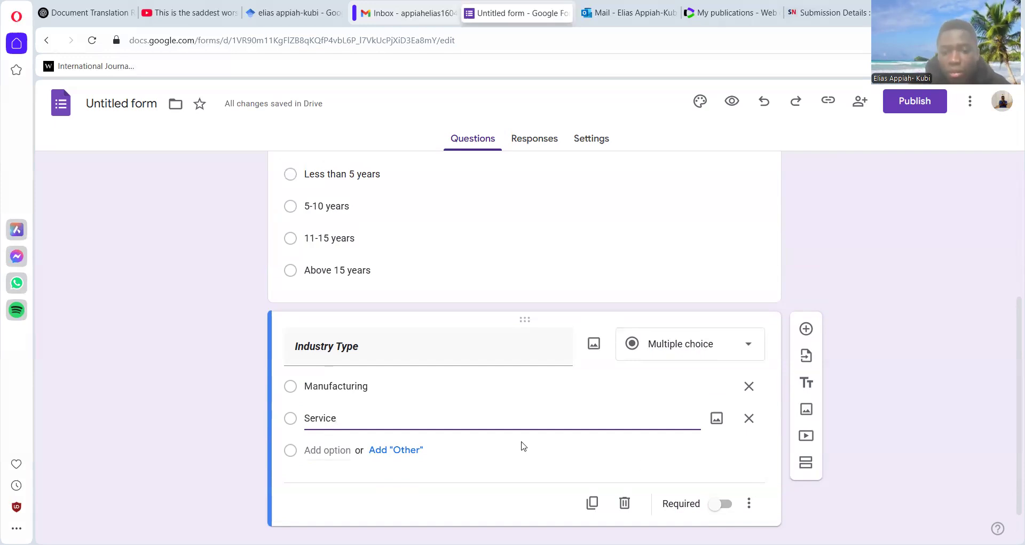
{"action": "left_click", "coordinate": [946, 397]}
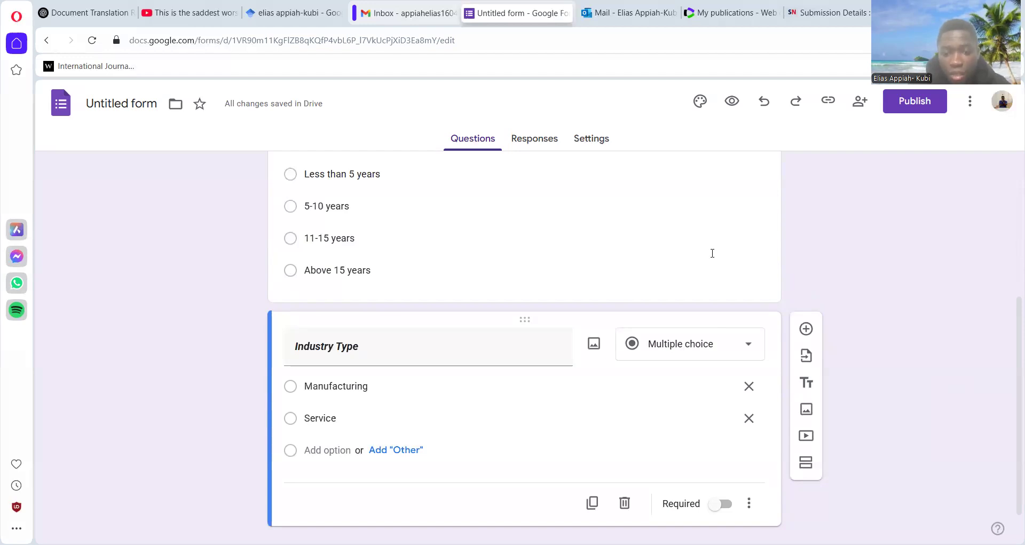
{"action": "left_click", "coordinate": [719, 505]}
- Add a third question titled "Firm size" in bold italic, copying the title from the Word questionnaire
{"action": "left_click", "coordinate": [805, 329]}
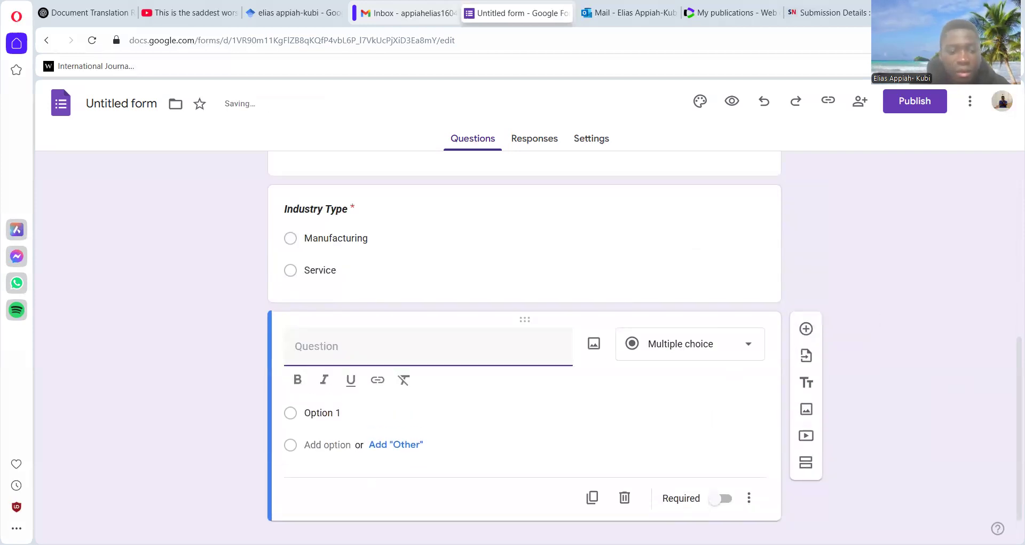
{"action": "key", "text": "alt+Tab"}
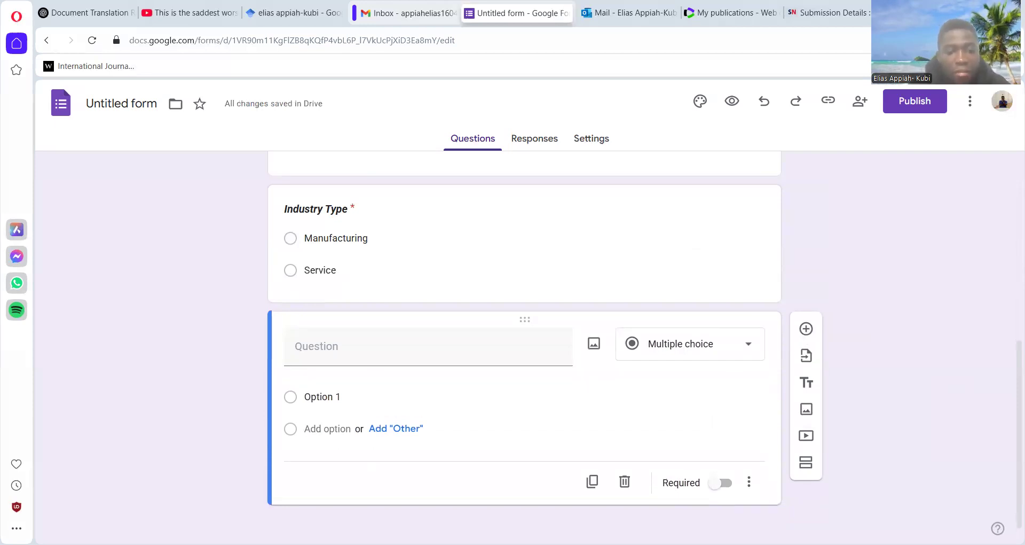
{"action": "key", "text": "alt+Tab"}
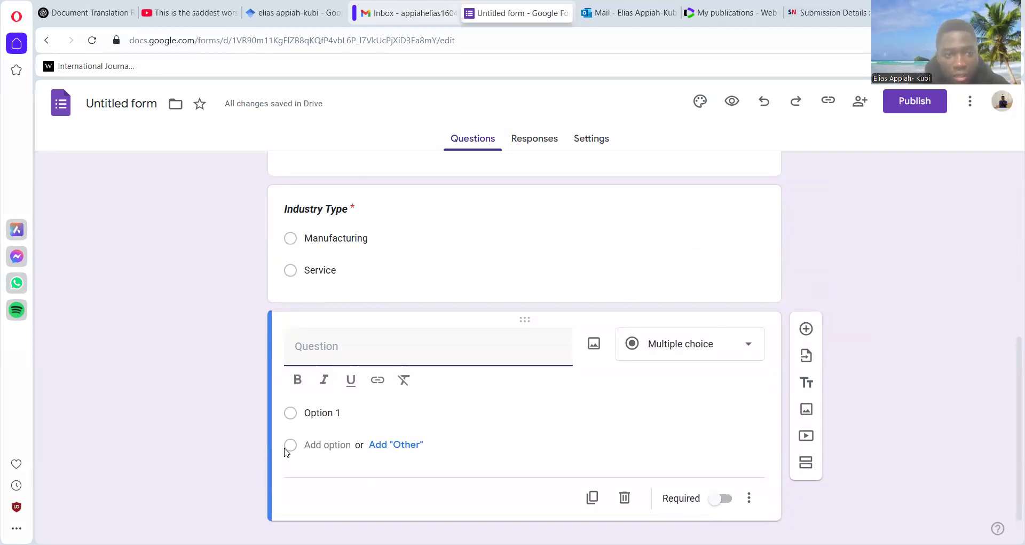
{"action": "left_click", "coordinate": [313, 416]}
{"action": "left_click", "coordinate": [315, 347]}
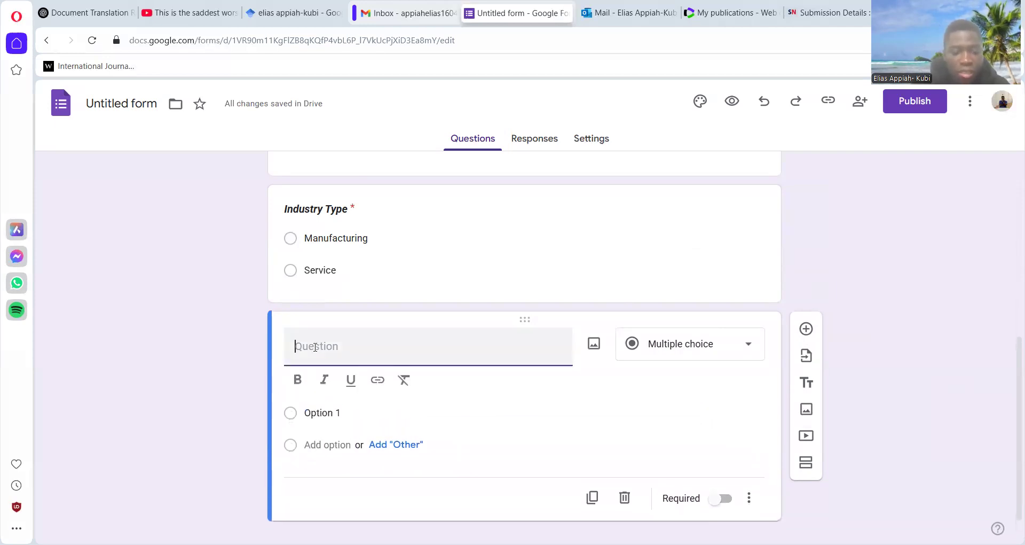
{"action": "type", "text": "Firm size"}
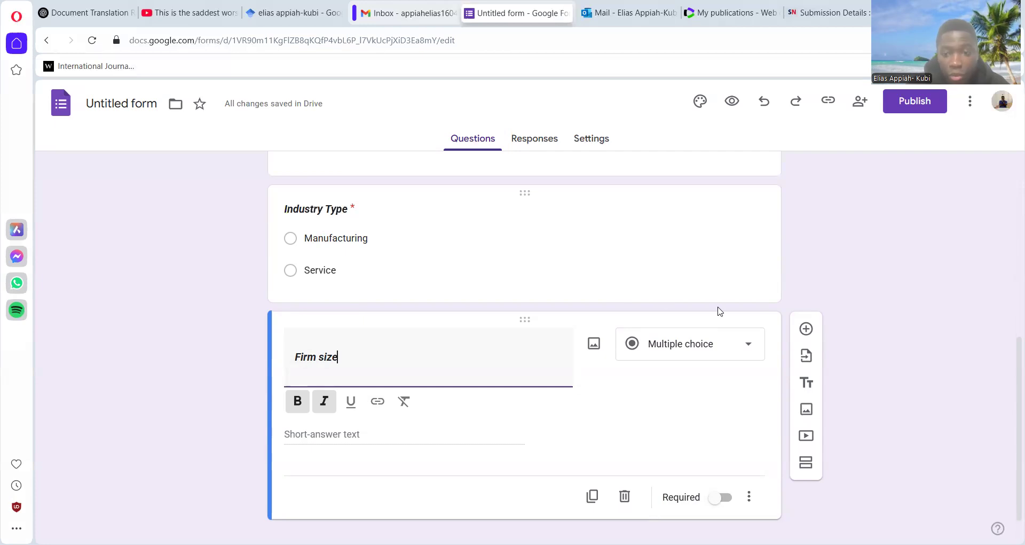
- Try to bring back the Firm size question's answer options by reselecting Multiple choice as its question type
{"action": "left_click", "coordinate": [749, 348]}
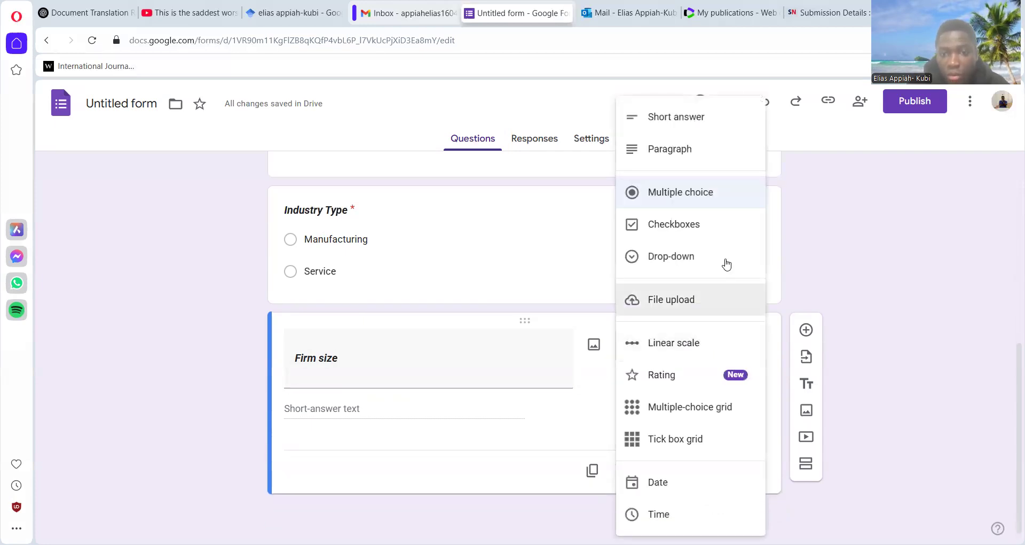
{"action": "left_click", "coordinate": [679, 202]}
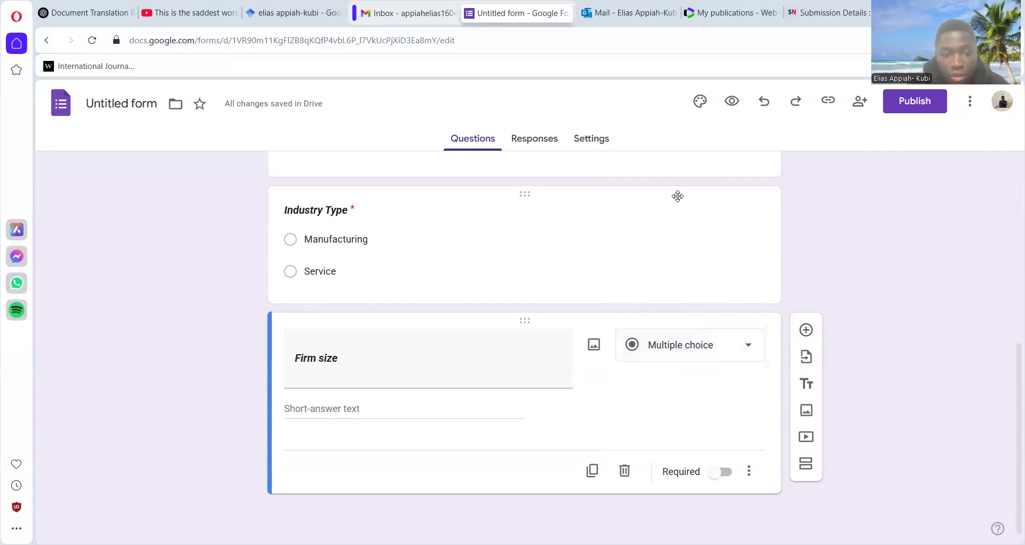
{"action": "left_click", "coordinate": [751, 348]}
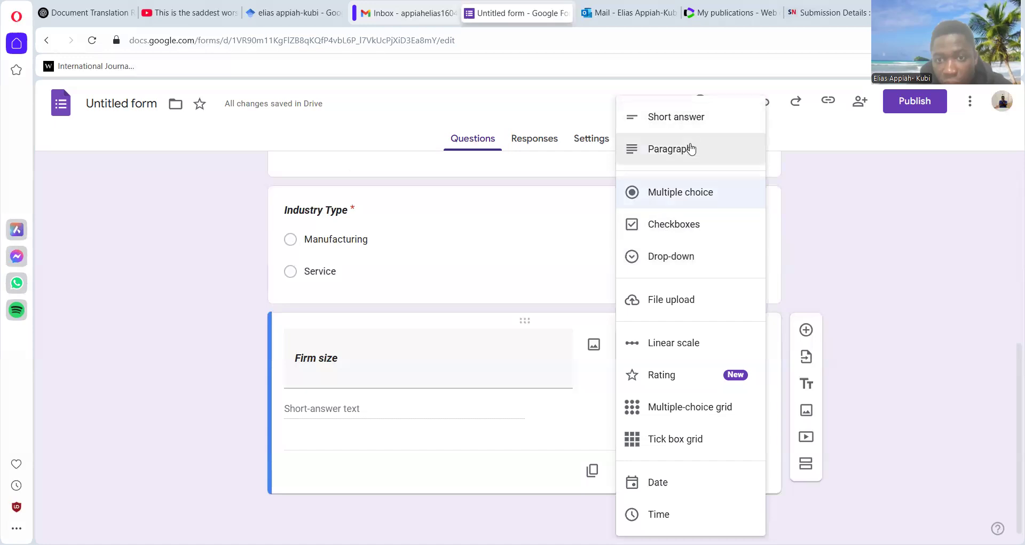
{"action": "left_click", "coordinate": [692, 196]}
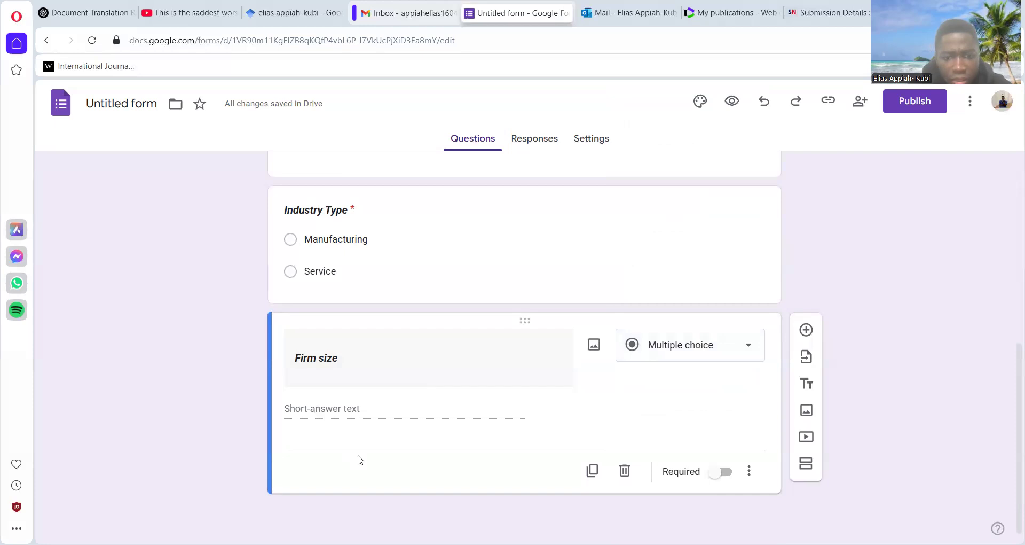
{"action": "left_click_drag", "start_coordinate": [1014, 355], "coordinate": [1009, 464]}
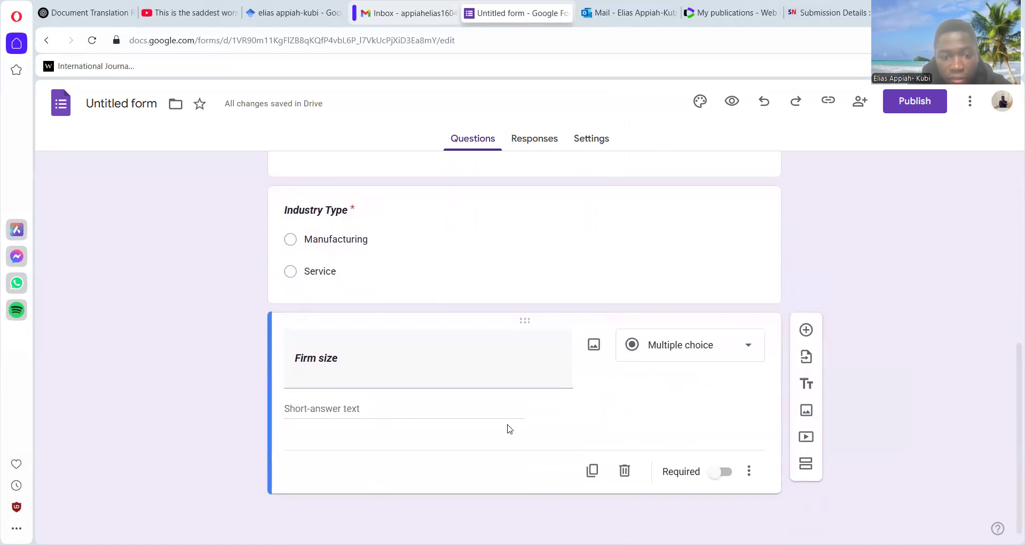
{"action": "left_click", "coordinate": [469, 365]}
{"action": "left_click", "coordinate": [498, 380]}
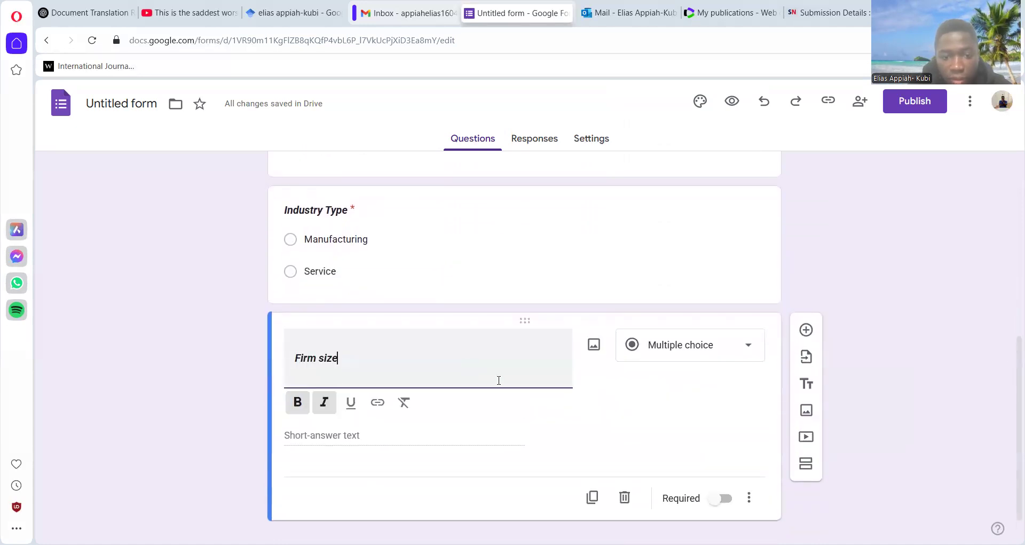
- Switch the Firm size question's type to Short answer and back to Multiple choice to restore its answer options
{"action": "left_click", "coordinate": [750, 345]}
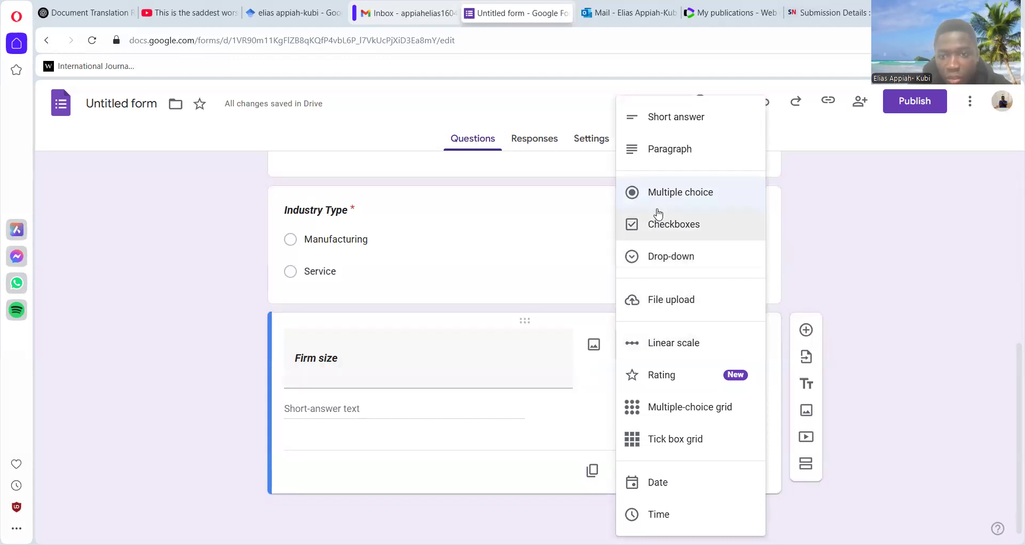
{"action": "left_click", "coordinate": [667, 117]}
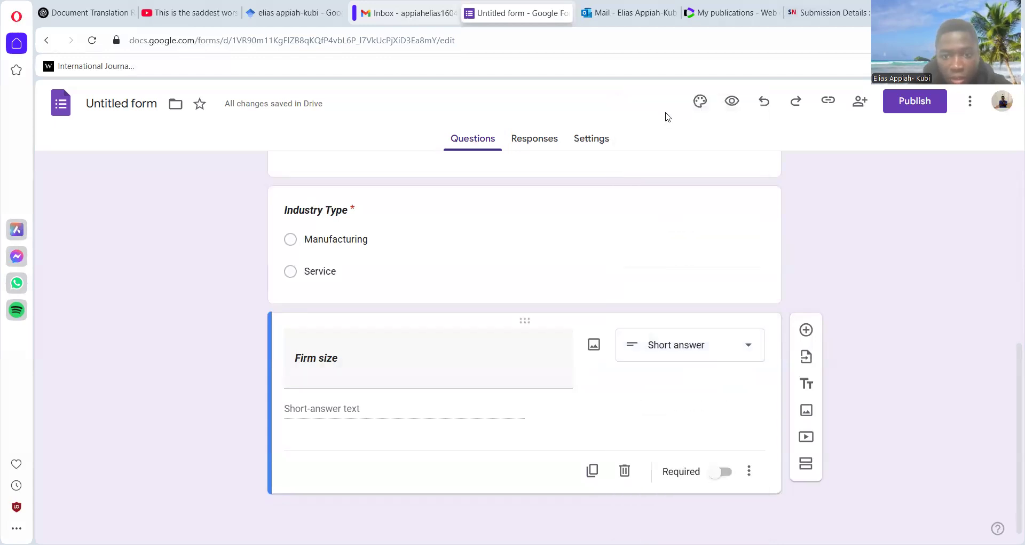
{"action": "left_click", "coordinate": [724, 355]}
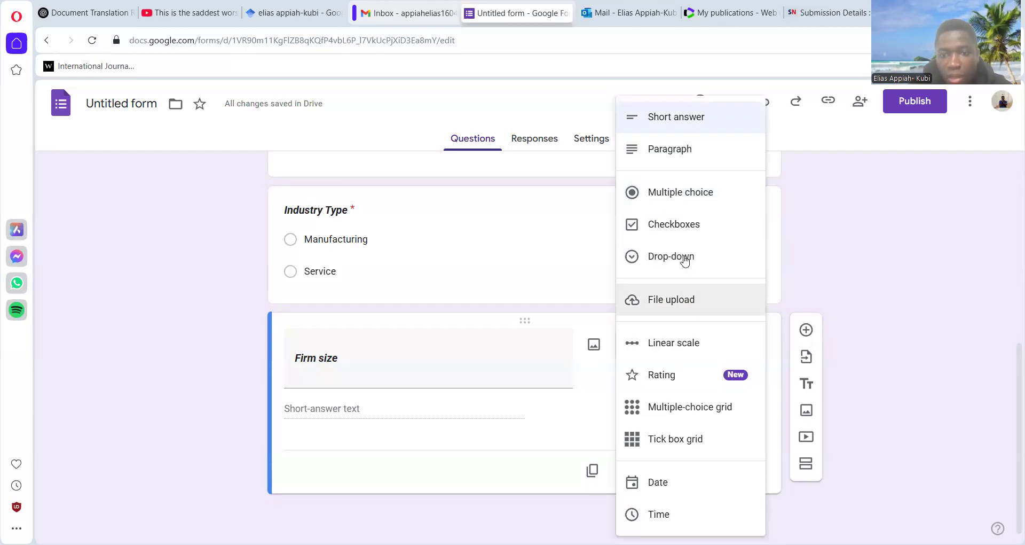
{"action": "left_click", "coordinate": [677, 193]}
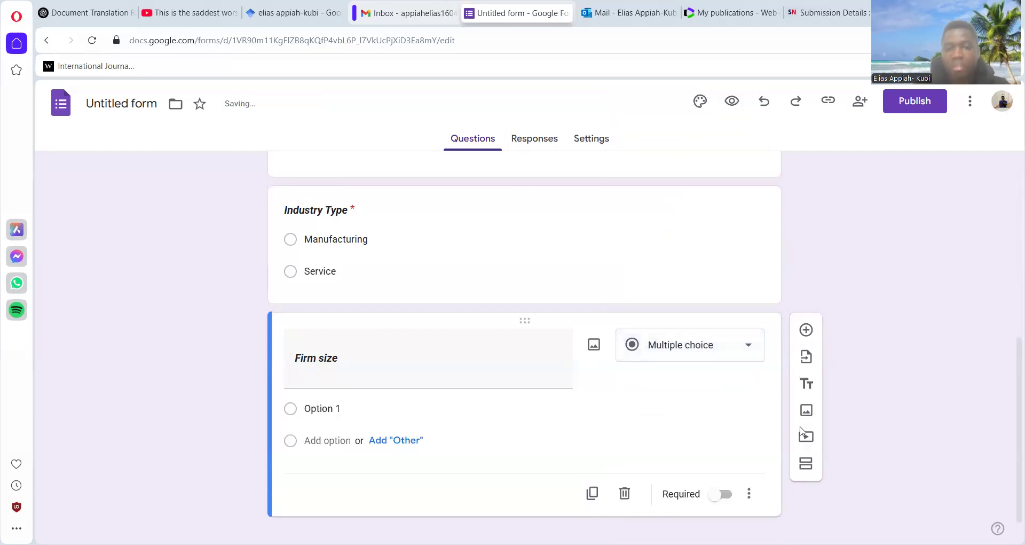
- Enter "1-20 employees", "21-40 employees" and "41-60 employees" as the first three Firm size answer options, following the Word questionnaire
{"action": "left_click", "coordinate": [369, 407]}
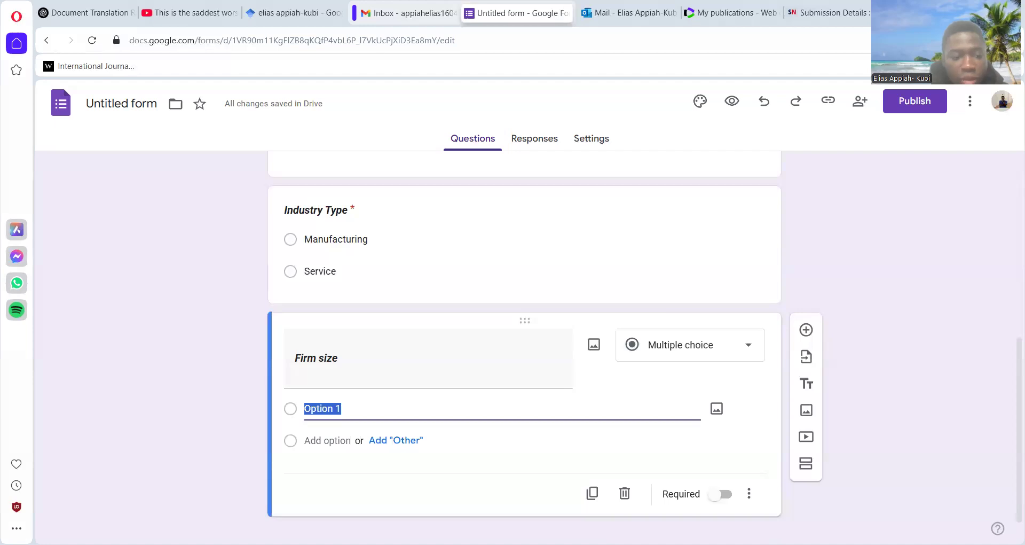
{"action": "key", "text": "alt+Tab"}
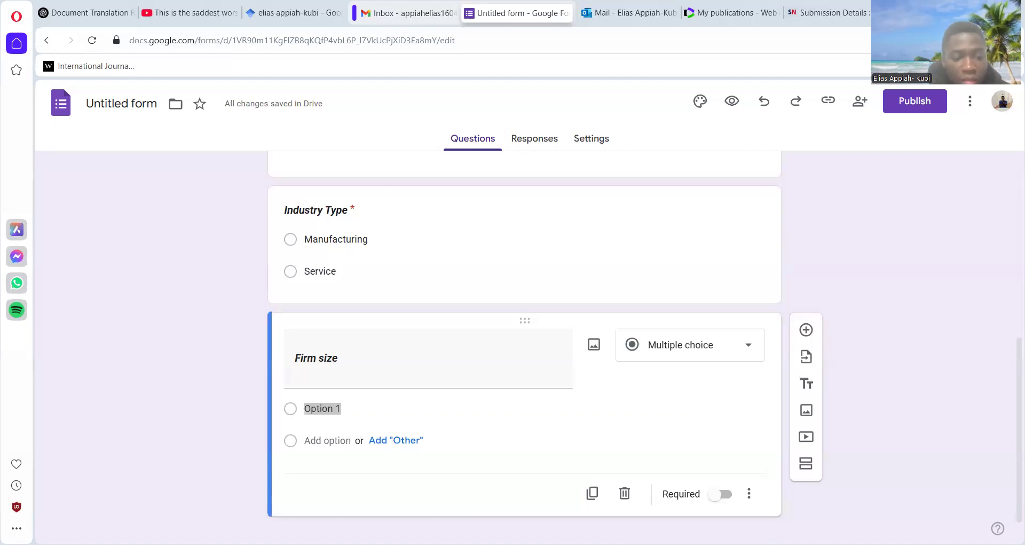
{"action": "left_click", "coordinate": [348, 408]}
{"action": "key", "text": "BackSpace"}
{"action": "type", "text": "1-20 employees"}
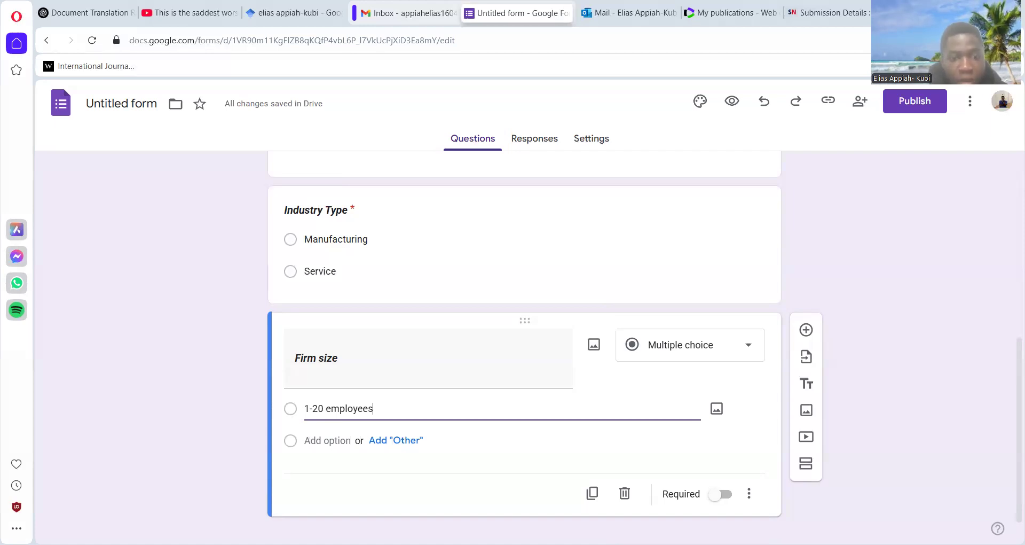
{"action": "left_click", "coordinate": [326, 442]}
{"action": "type", "text": "21-40 employees"}
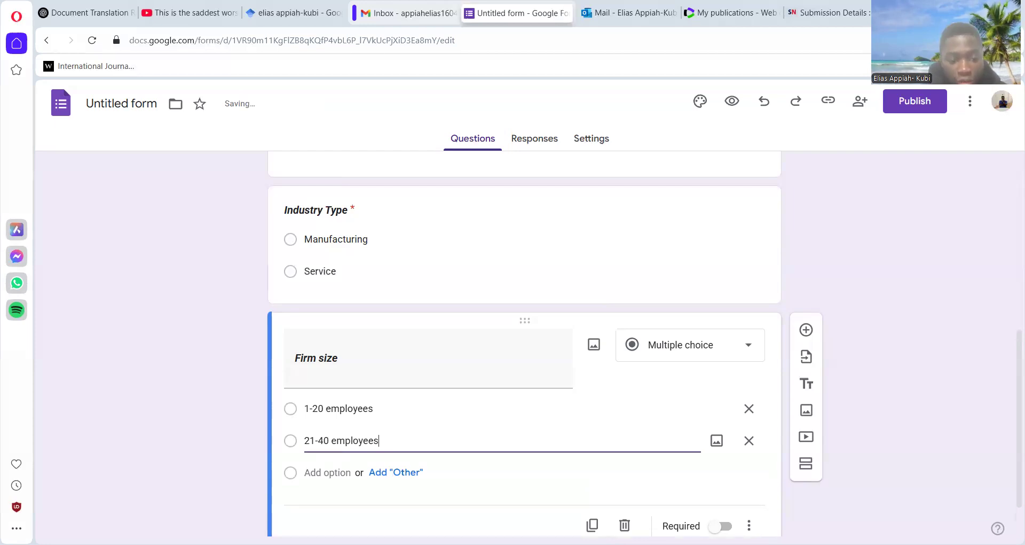
{"action": "left_click", "coordinate": [323, 472]}
{"action": "type", "text": "41-60 employees"}
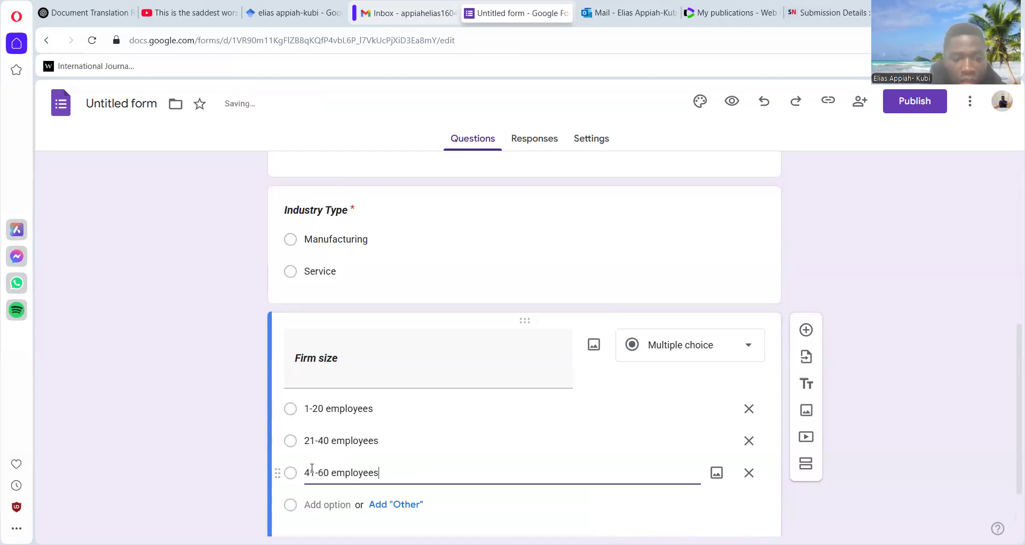
- Add "Above 60 employees" as the fourth Firm size option and make the question required
{"action": "left_click", "coordinate": [324, 504]}
{"action": "type", "text": "Above"}
{"action": "key", "text": "BackSpace"}
{"action": "type", "text": "ve"}
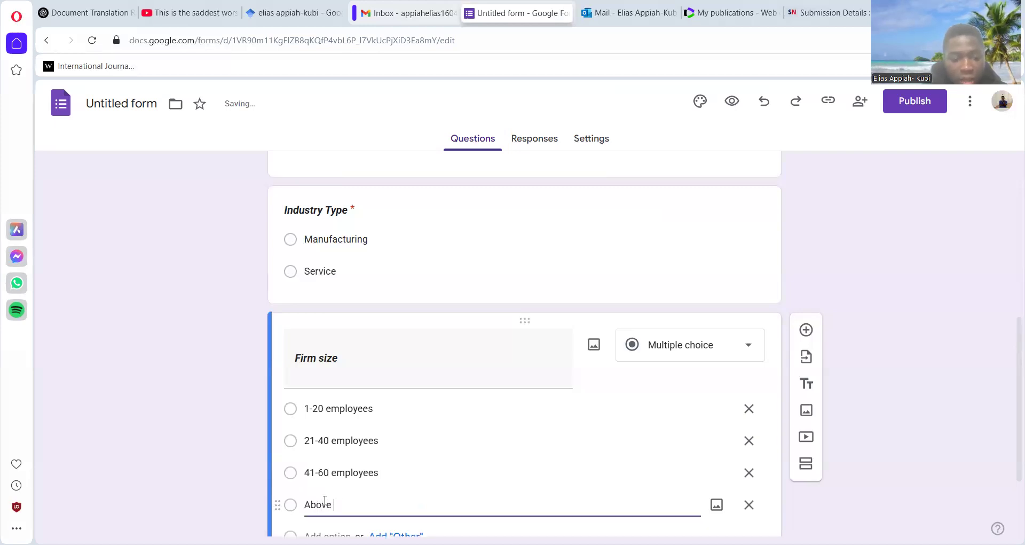
{"action": "type", "text": " 60 "}
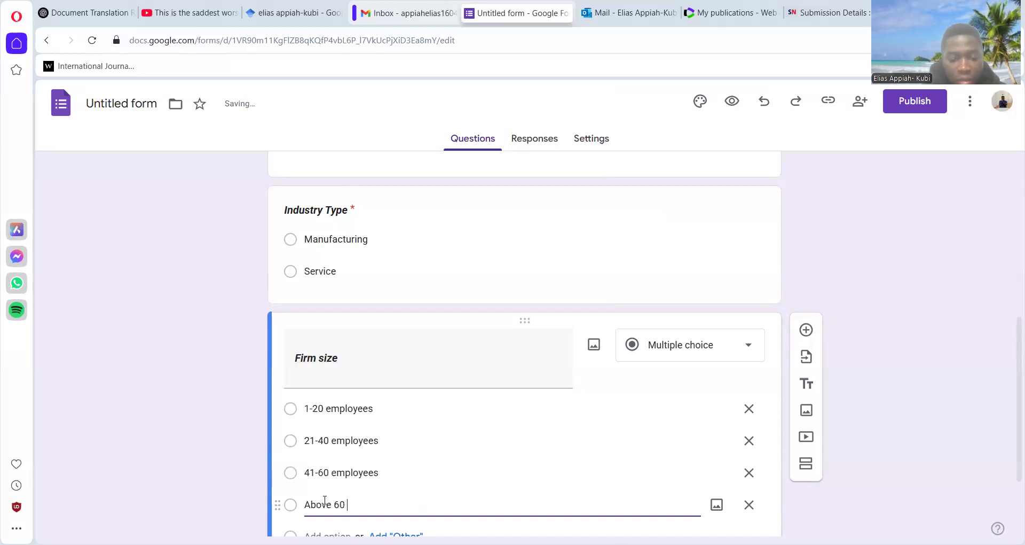
{"action": "type", "text": "employees"}
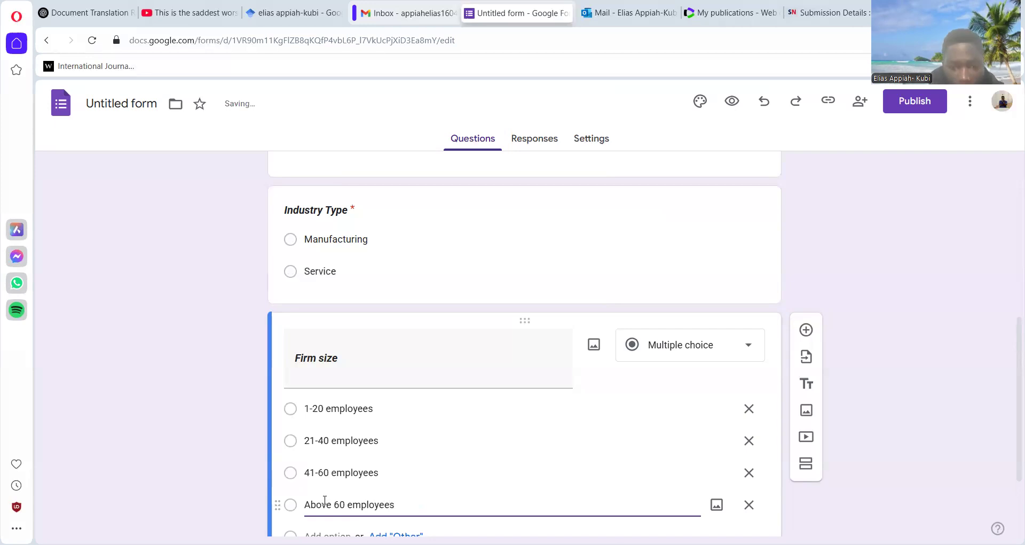
{"action": "left_click_drag", "start_coordinate": [1010, 326], "coordinate": [1011, 376]}
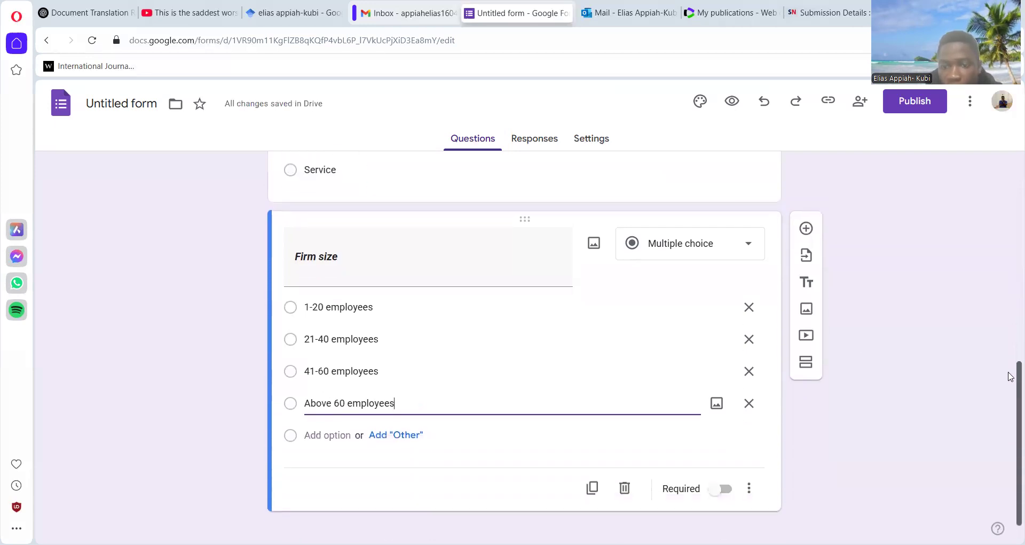
{"action": "left_click", "coordinate": [714, 488]}
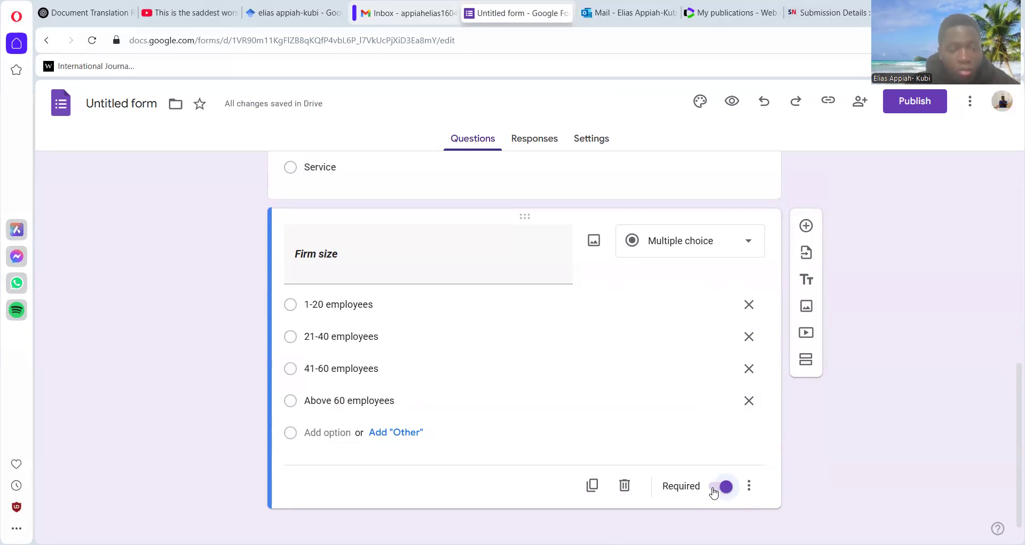
- Add a new section after the Firm size question and title it "Digitalization" in bold
{"action": "left_click_drag", "start_coordinate": [1014, 423], "coordinate": [1011, 467]}
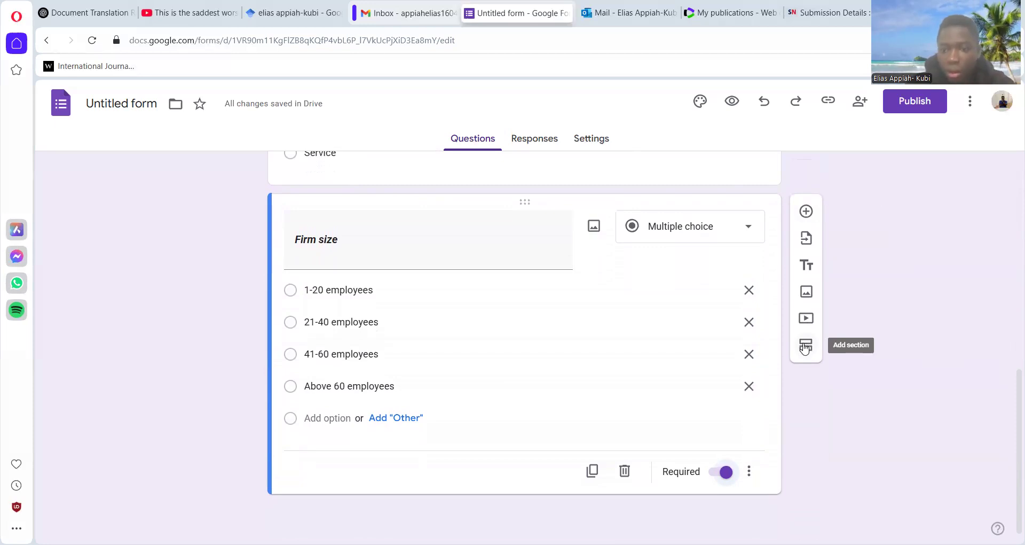
{"action": "left_click", "coordinate": [807, 350]}
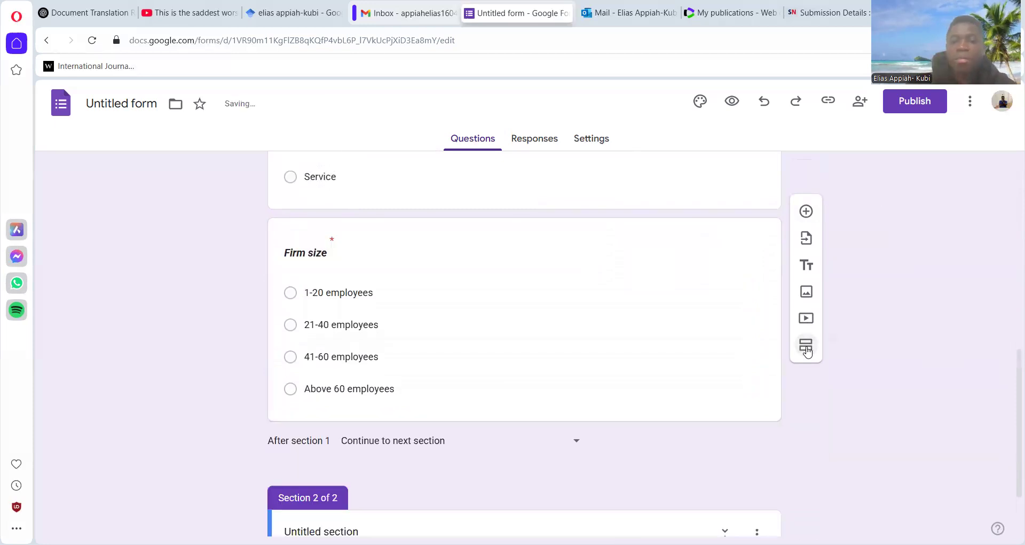
{"action": "left_click_drag", "start_coordinate": [1014, 359], "coordinate": [1009, 432]}
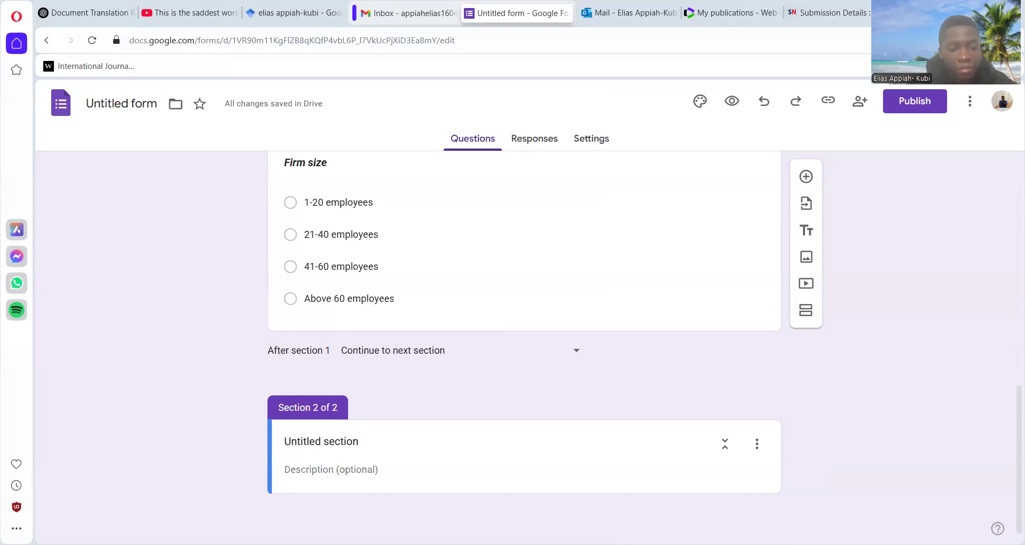
{"action": "left_click", "coordinate": [358, 440]}
{"action": "left_click_drag", "start_coordinate": [357, 441], "coordinate": [266, 447]}
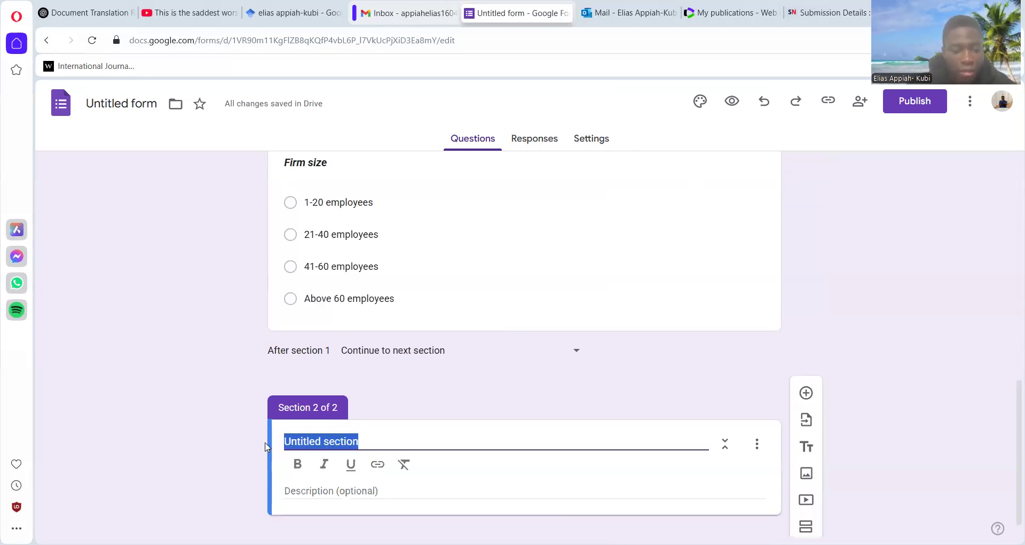
{"action": "type", "text": "Digitalization"}
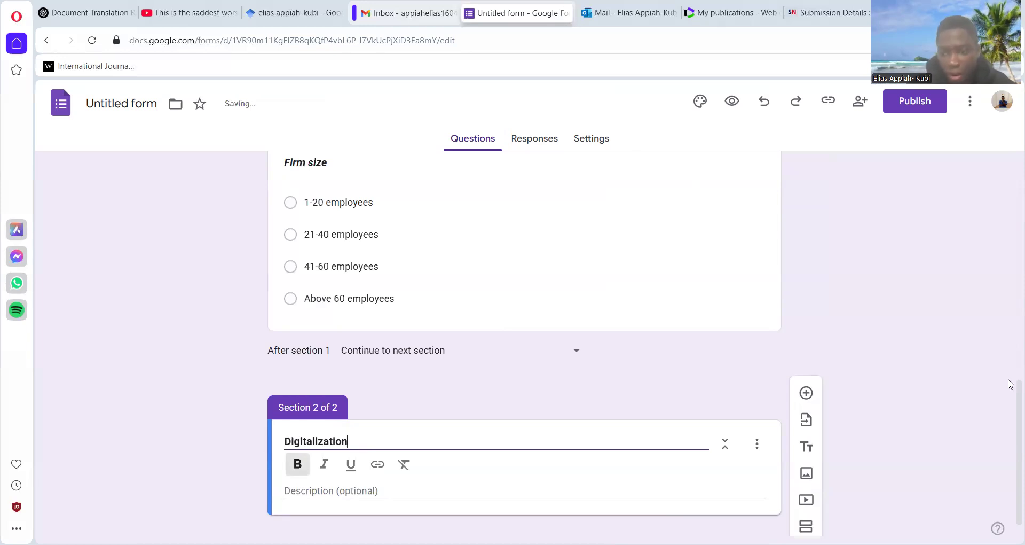
- Copy the Word questionnaire's introduction on digital technology adoption and the 1–5 agreement scale into the Digitalization section's description, without the leading "1." numbering
{"action": "scroll", "coordinate": [1011, 427], "scroll_direction": "down", "scroll_amount": 1}
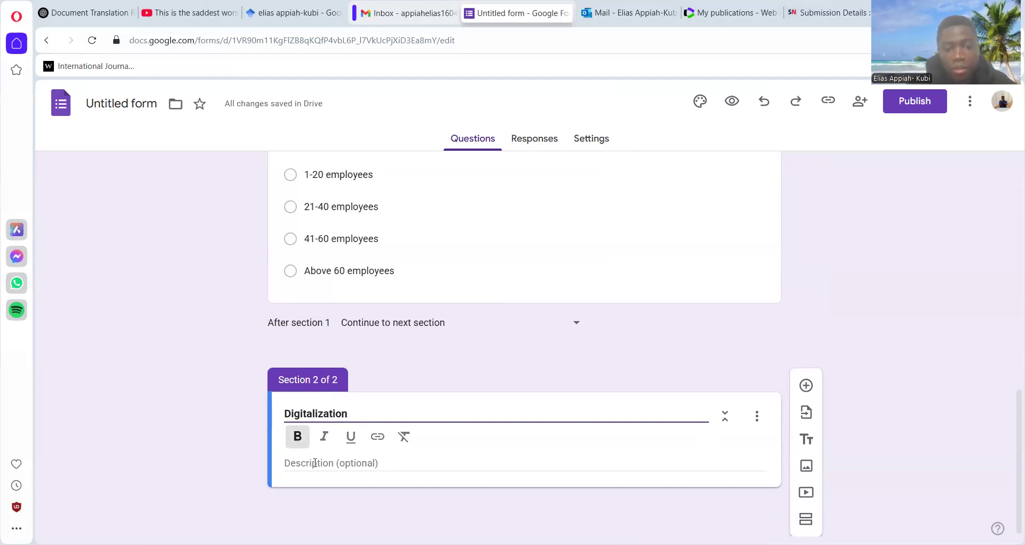
{"action": "left_click", "coordinate": [354, 463]}
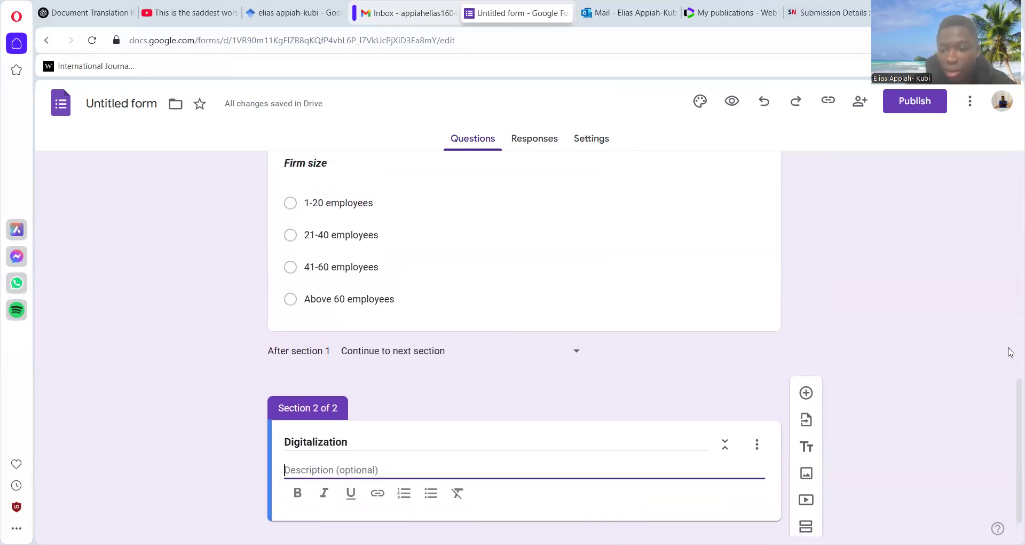
{"action": "scroll", "coordinate": [1012, 411], "scroll_direction": "down", "scroll_amount": 1}
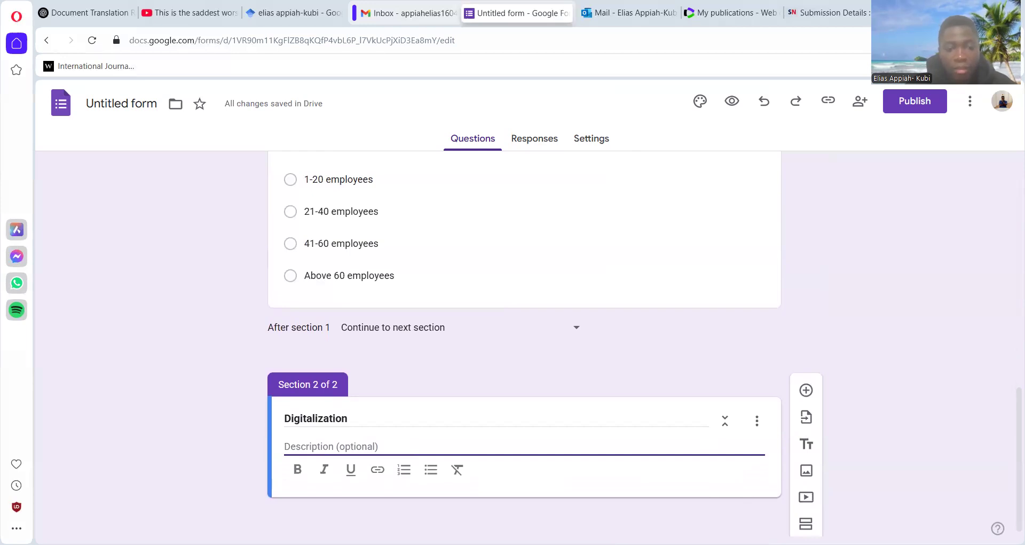
{"action": "key", "text": "alt+Tab"}
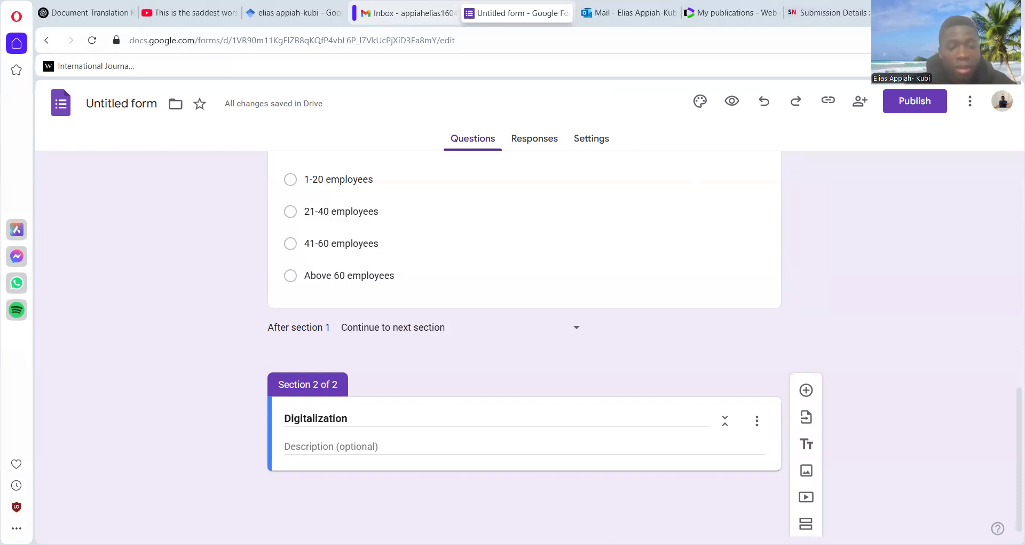
{"action": "left_click", "coordinate": [308, 447]}
{"action": "type", "text": "This section of the survey seeks to generate insights into your organisation’s adoption of digital technologies. Based on 1=Strongly disagree, 2=Disagree, 3=Indifferent, 4=Agree and 5=Strongly agree, kindly circle a number that best represents your opinion on each statement."}
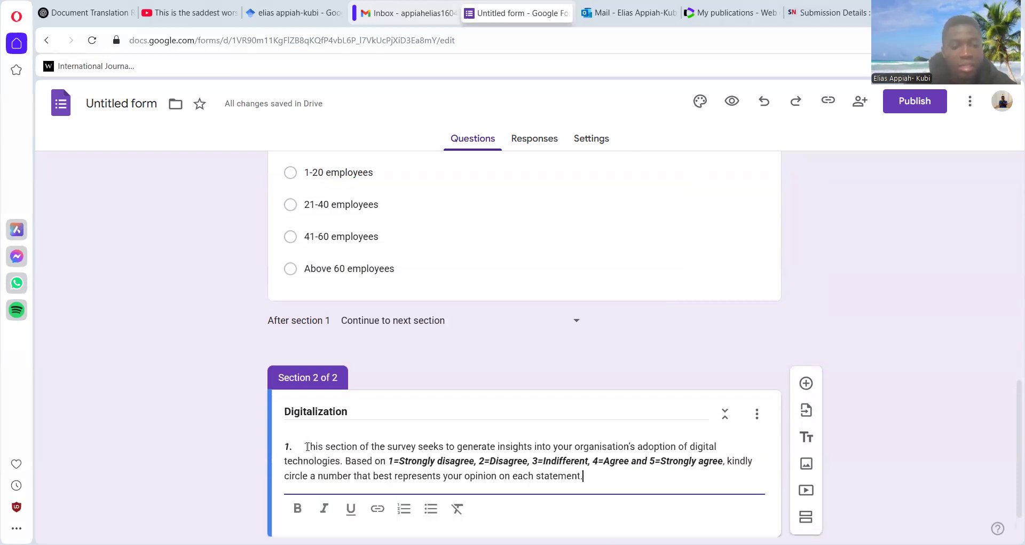
{"action": "key", "text": "BackSpace"}
{"action": "key", "text": "BackSpace"}
{"action": "key", "text": "BackSpace"}
{"action": "key", "text": "BackSpace"}
{"action": "key", "text": "BackSpace"}
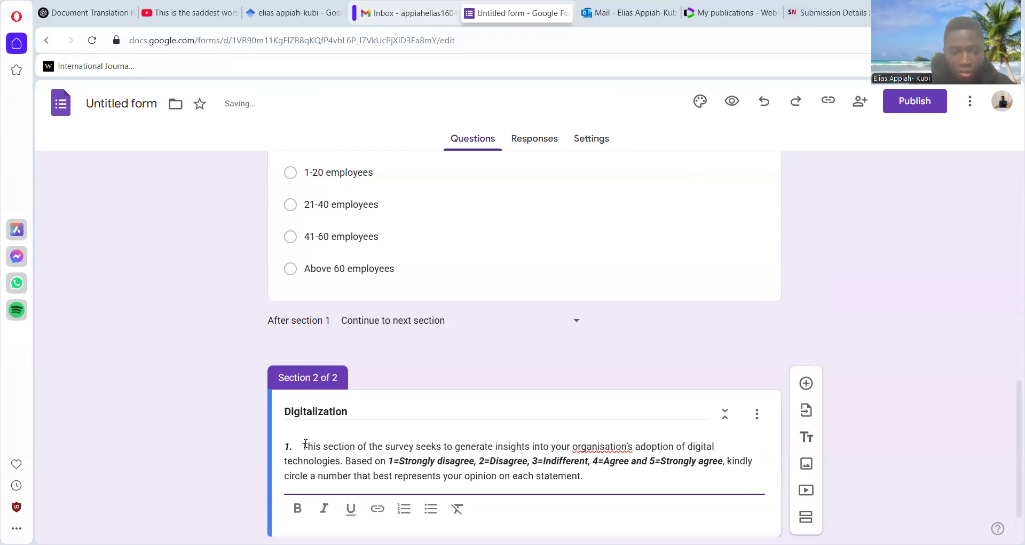
{"action": "key", "text": "BackSpace"}
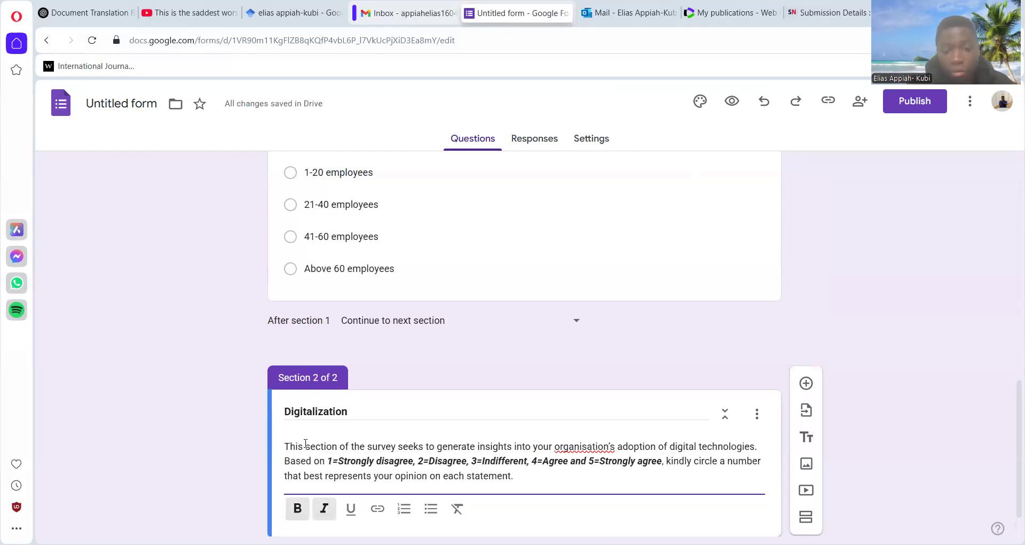
- Add a new question to the Digitalization section and set its type to Multiple-choice grid
{"action": "scroll", "coordinate": [1011, 418], "scroll_direction": "down", "scroll_amount": 2}
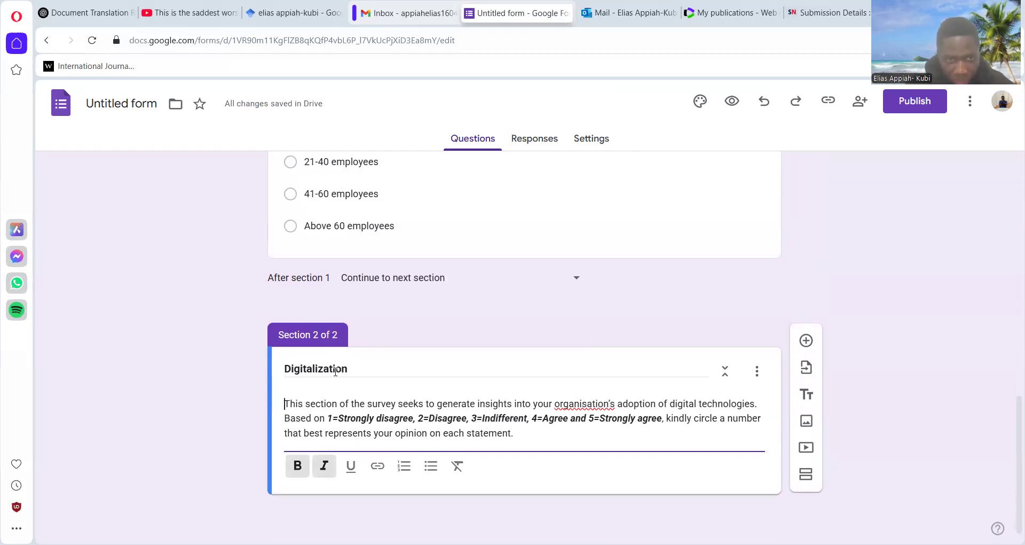
{"action": "left_click", "coordinate": [807, 342]}
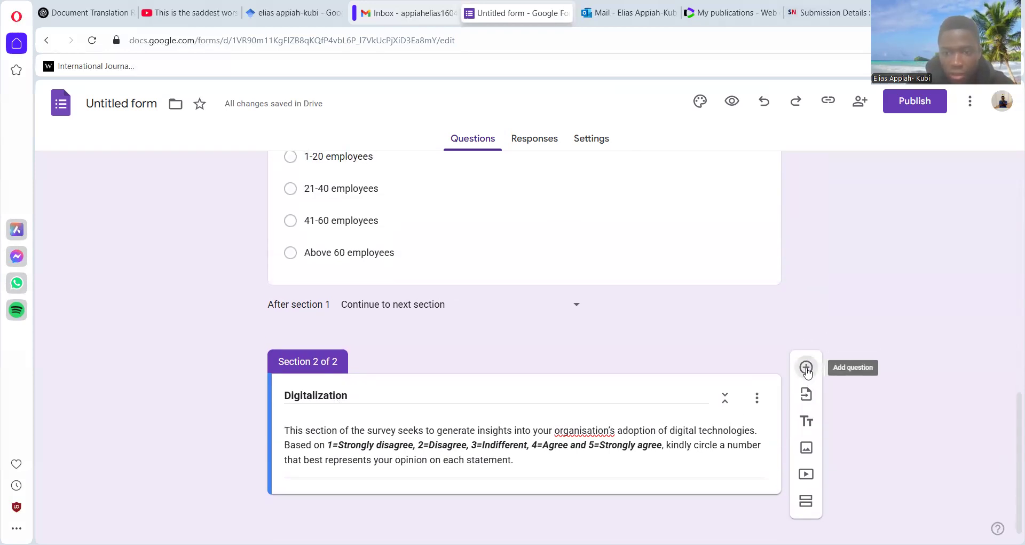
{"action": "left_click", "coordinate": [806, 368]}
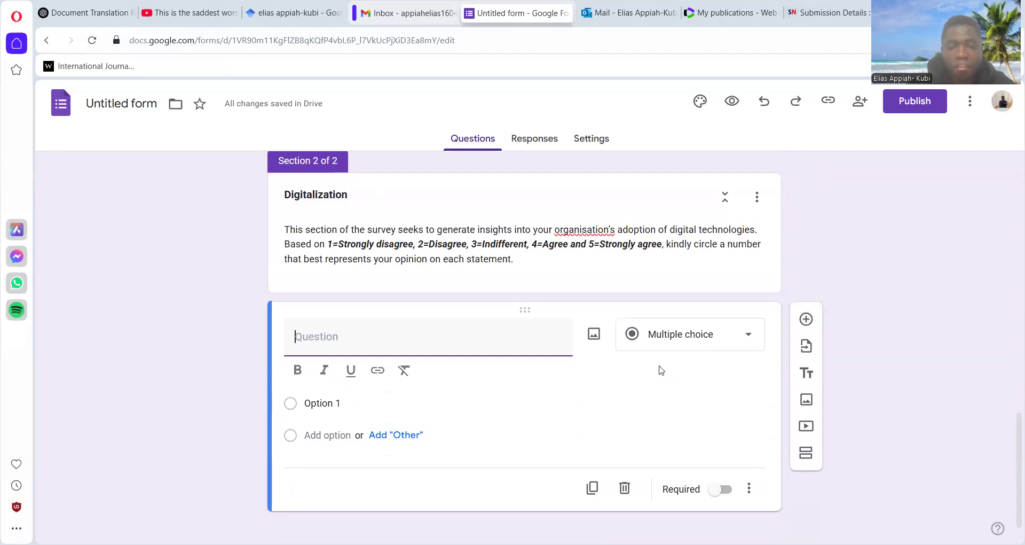
{"action": "left_click", "coordinate": [749, 336]}
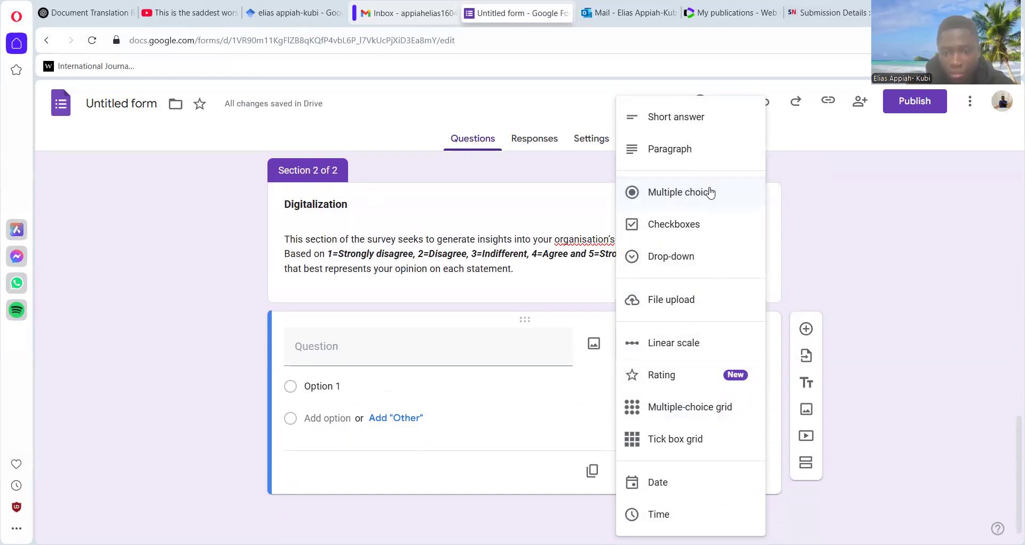
{"action": "left_click", "coordinate": [672, 410]}
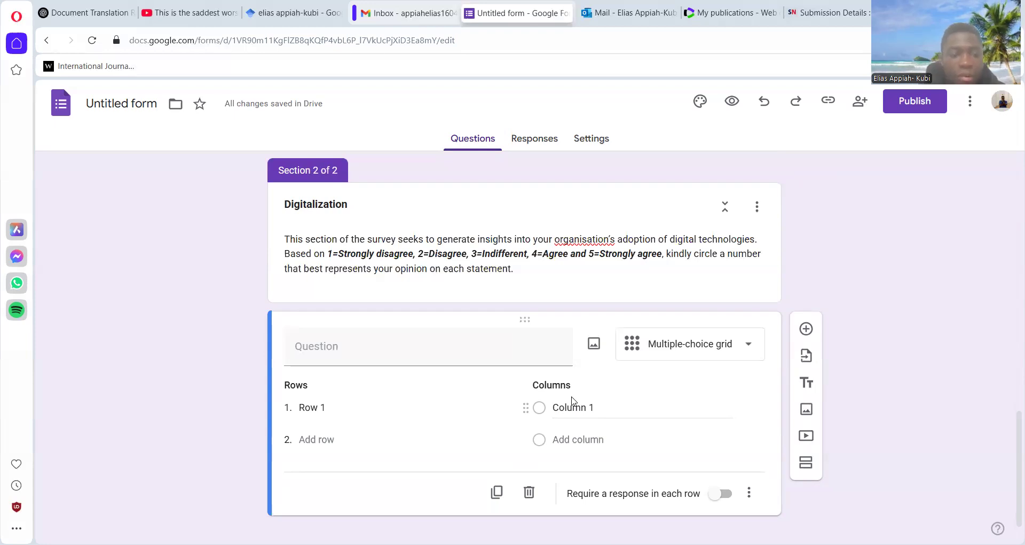
- Label the first two columns of the Digitalization section's grid "Strongly Disagree" and "Disagree"
{"action": "left_click", "coordinate": [593, 408]}
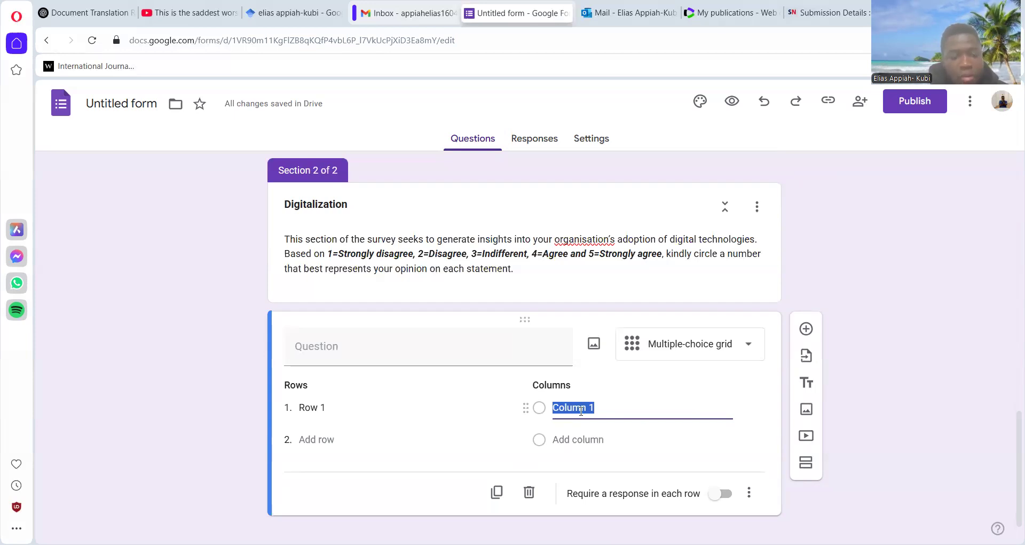
{"action": "type", "text": "Strongly"}
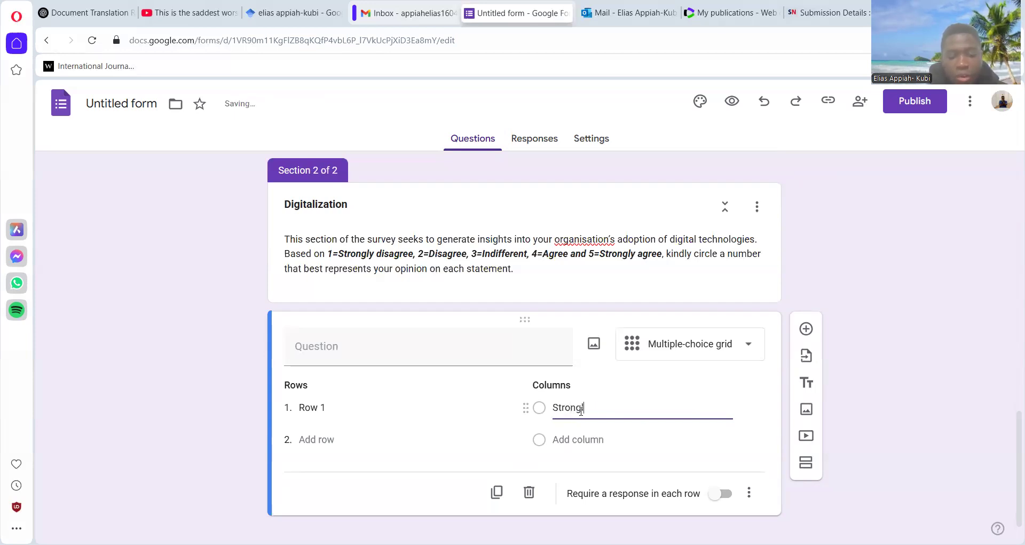
{"action": "type", "text": " Disagee"}
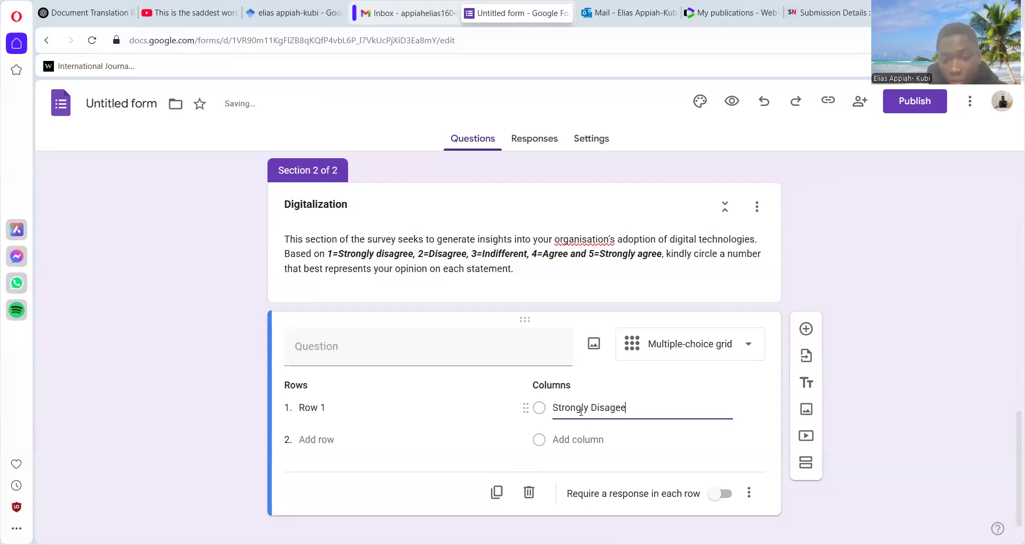
{"action": "key", "text": "BackSpace"}
{"action": "key", "text": "BackSpace"}
{"action": "type", "text": "ree"}
{"action": "left_click", "coordinate": [577, 438]}
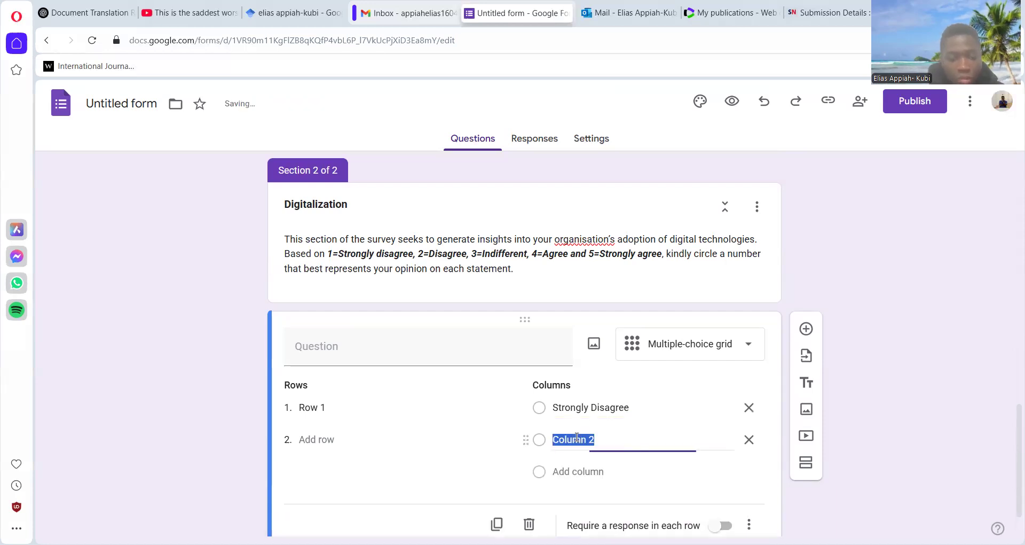
{"action": "type", "text": "Di"}
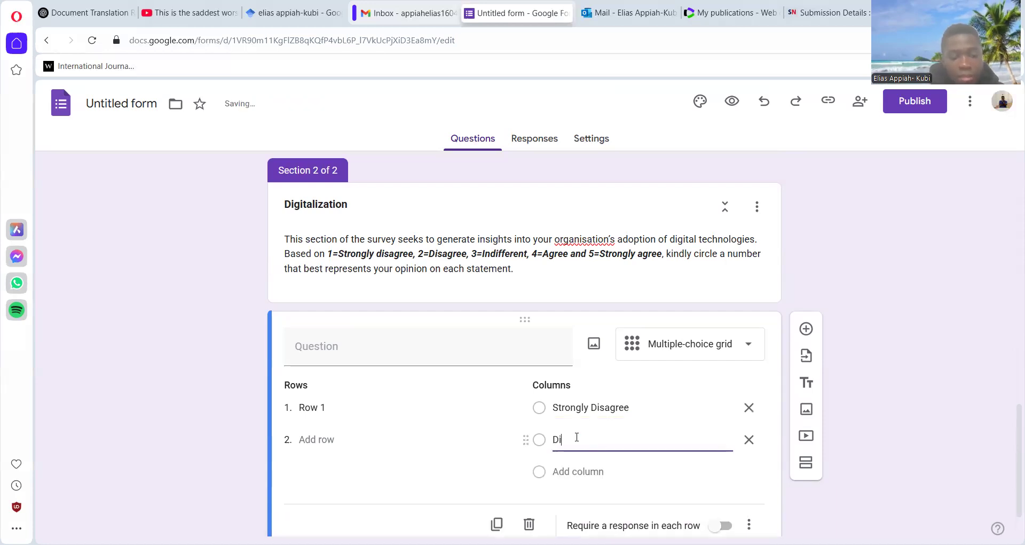
{"action": "type", "text": "sagree"}
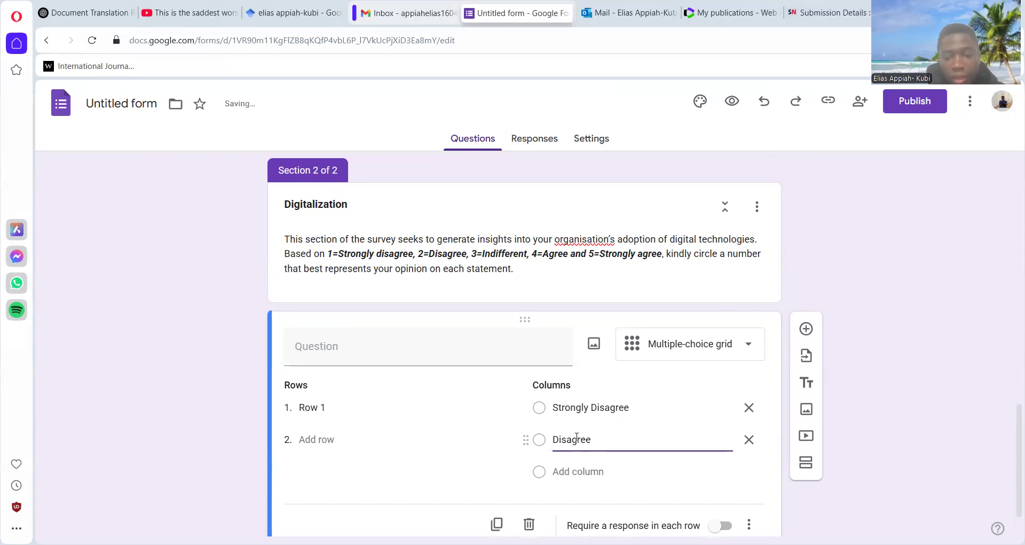
- Add "Neutral", "Agree" and "Strongly Agree" as the third, fourth and fifth columns of the Digitalization grid
{"action": "left_click", "coordinate": [575, 471]}
{"action": "type", "text": "Neutral"}
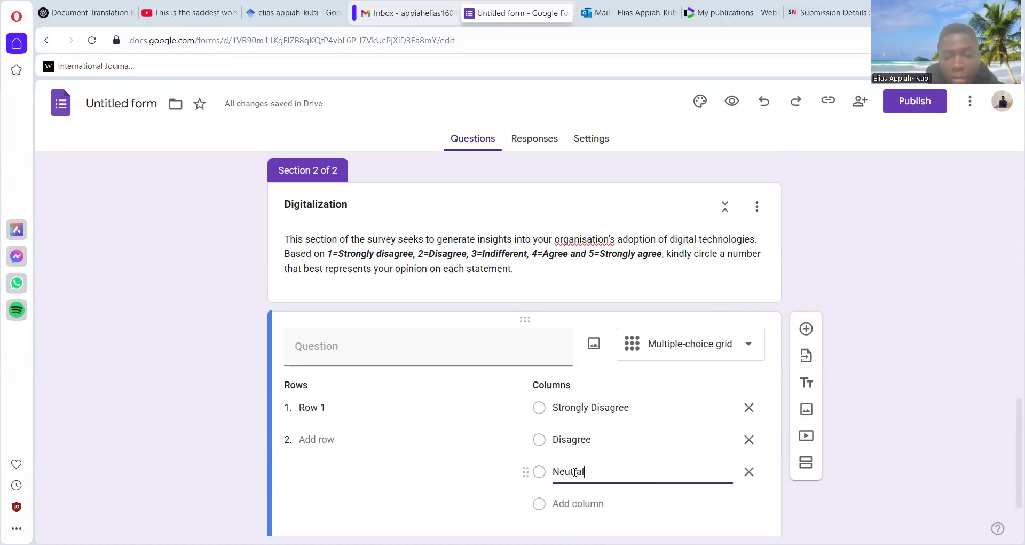
{"action": "left_click", "coordinate": [577, 505]}
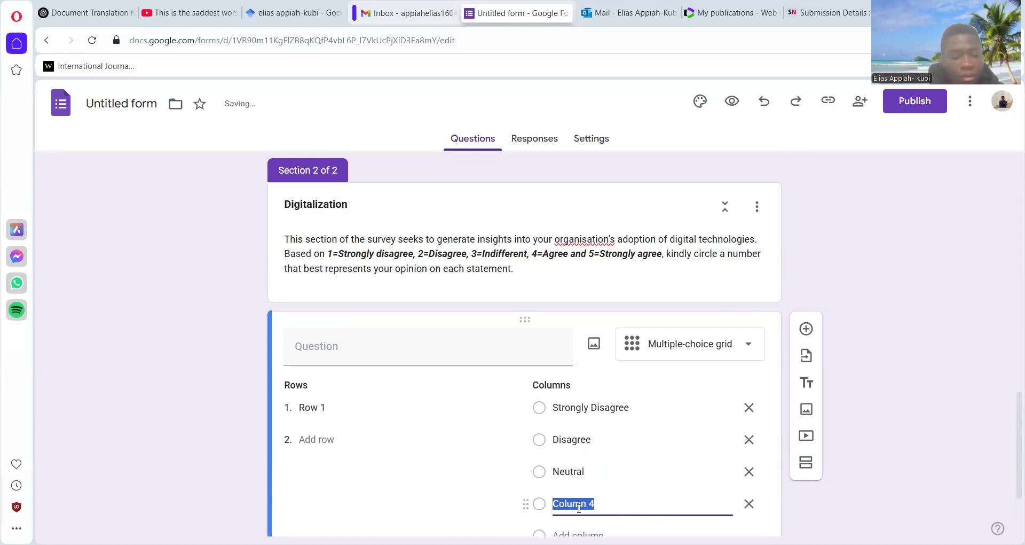
{"action": "type", "text": "Agree"}
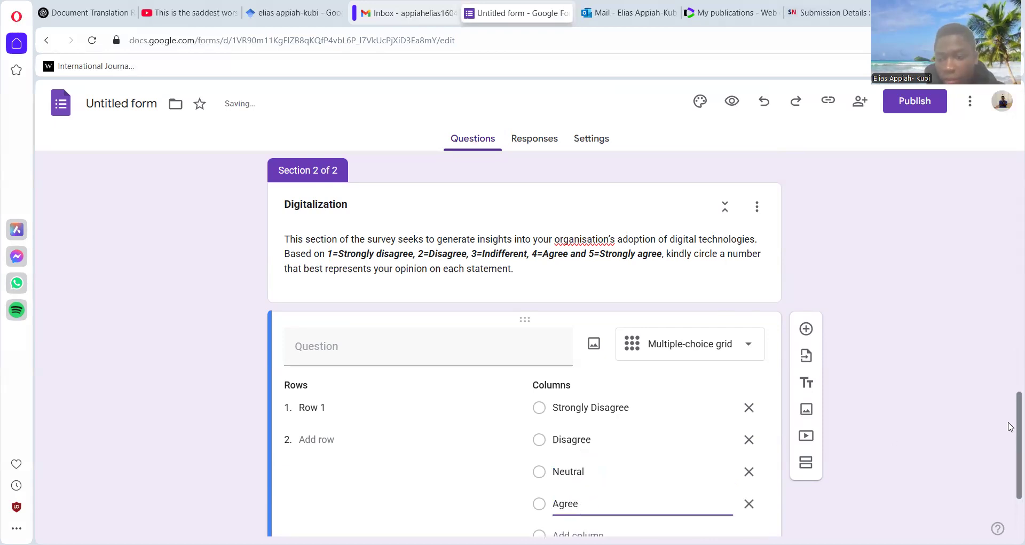
{"action": "scroll", "coordinate": [1012, 448], "scroll_direction": "down", "scroll_amount": 2}
{"action": "left_click", "coordinate": [564, 417]}
{"action": "type", "text": "Strongly"}
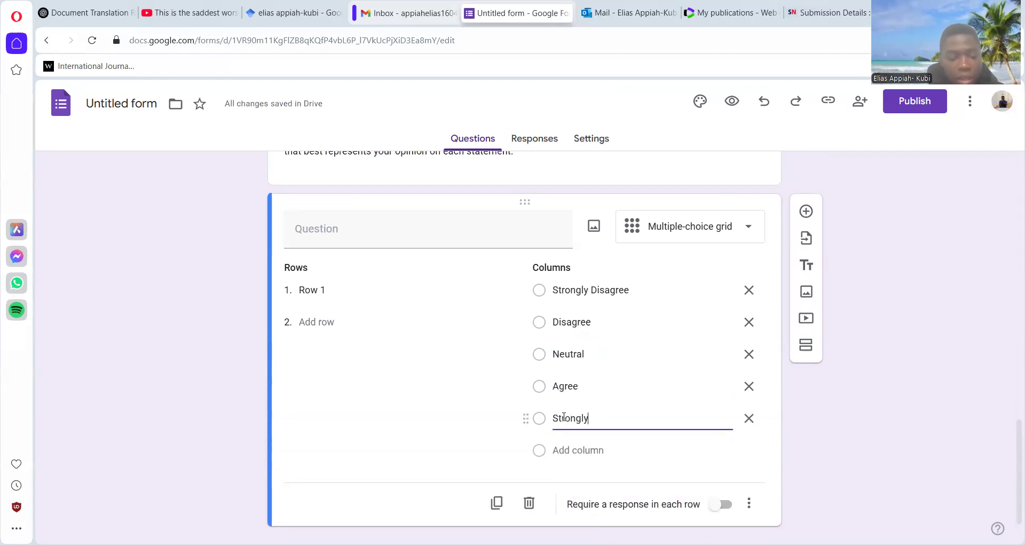
{"action": "type", "text": " Agree"}
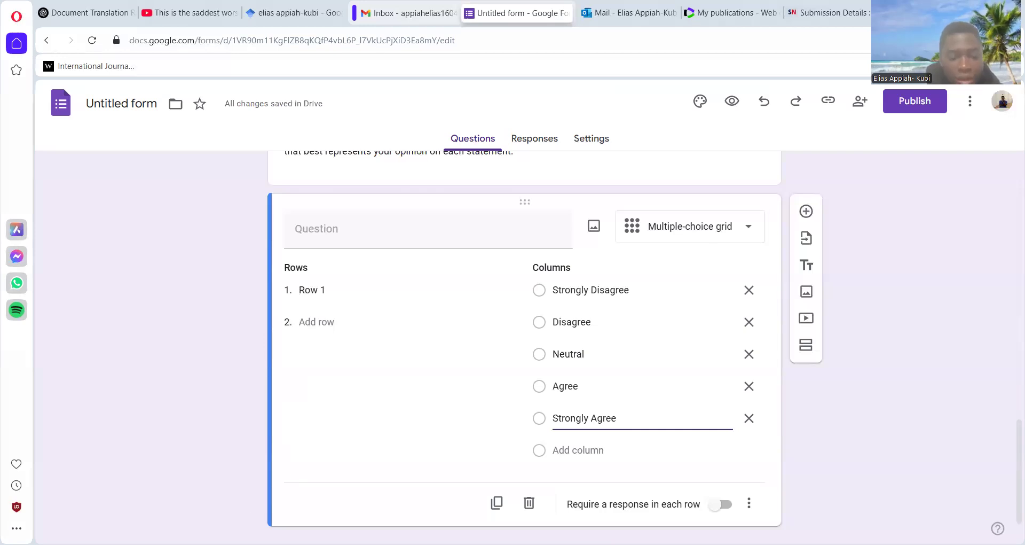
- Copy the Word questionnaire's statements on communicating with customers, communicating with suppliers and searching for information into the Digitalization grid's first three rows
{"action": "key", "text": "alt+Tab"}
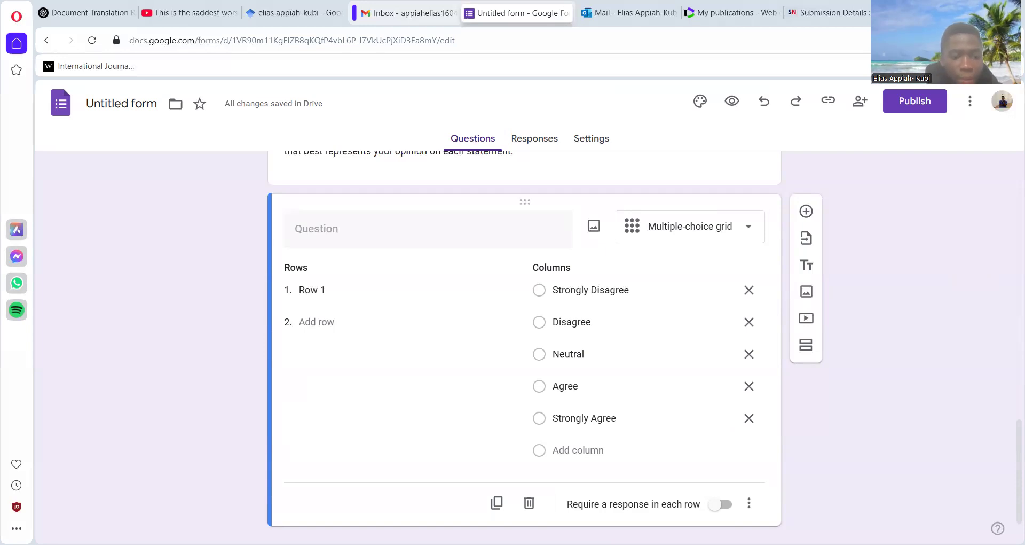
{"action": "left_click", "coordinate": [322, 289]}
{"action": "key", "text": "ctrl+v"}
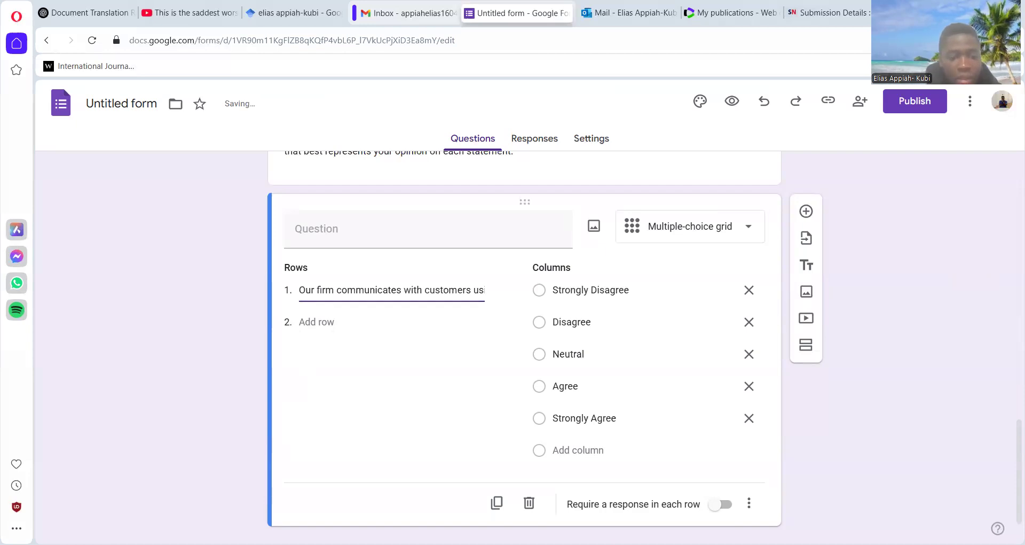
{"action": "left_click", "coordinate": [315, 320]}
{"action": "key", "text": "ctrl+v"}
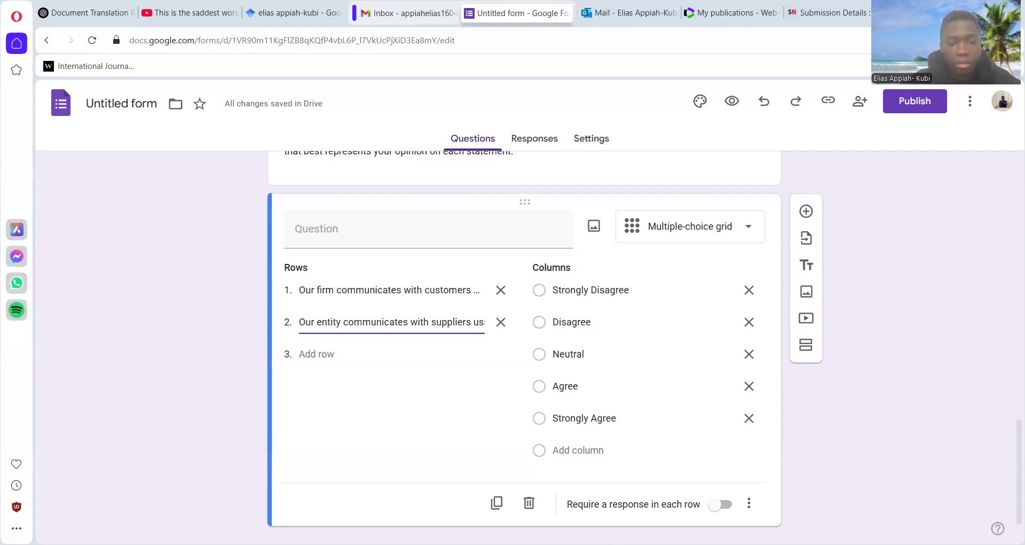
{"action": "left_click", "coordinate": [314, 354]}
{"action": "key", "text": "ctrl+v"}
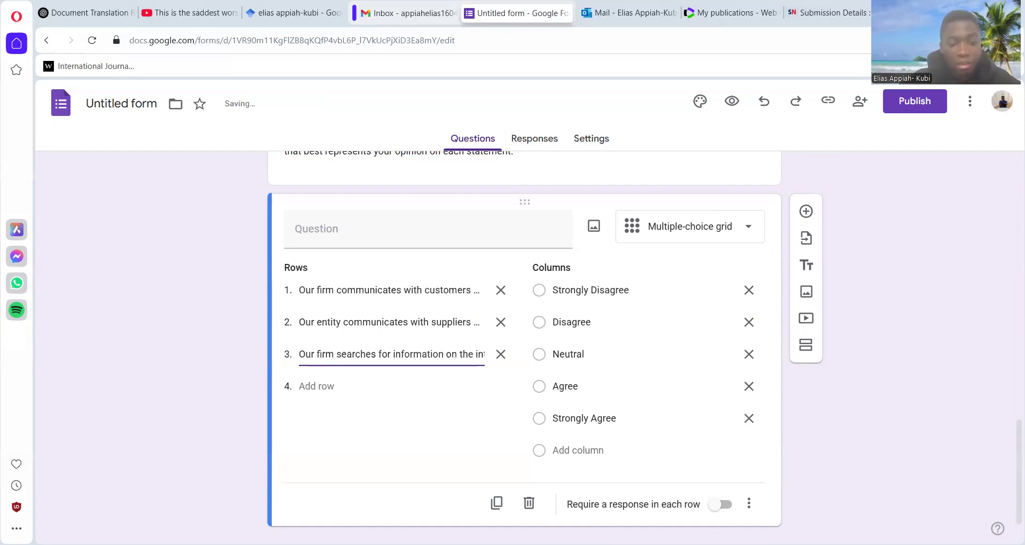
- Add the environment-scanning and e-commerce statements from Word as rows 4 and 5 of the Digitalization grid and require a response in each row
{"action": "left_click", "coordinate": [320, 385]}
{"action": "key", "text": "ctrl+v"}
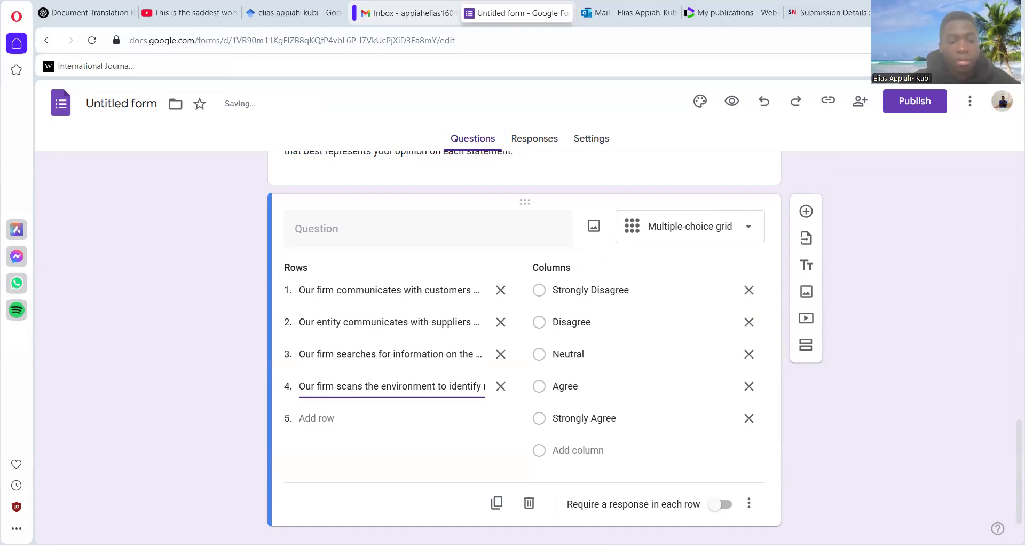
{"action": "left_click", "coordinate": [316, 416]}
{"action": "key", "text": "ctrl+v"}
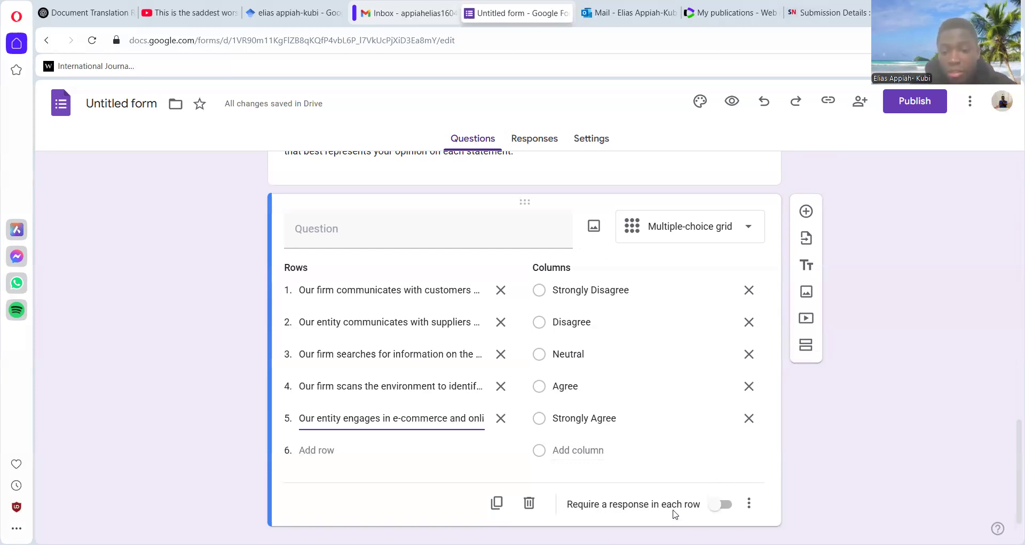
{"action": "left_click", "coordinate": [712, 513]}
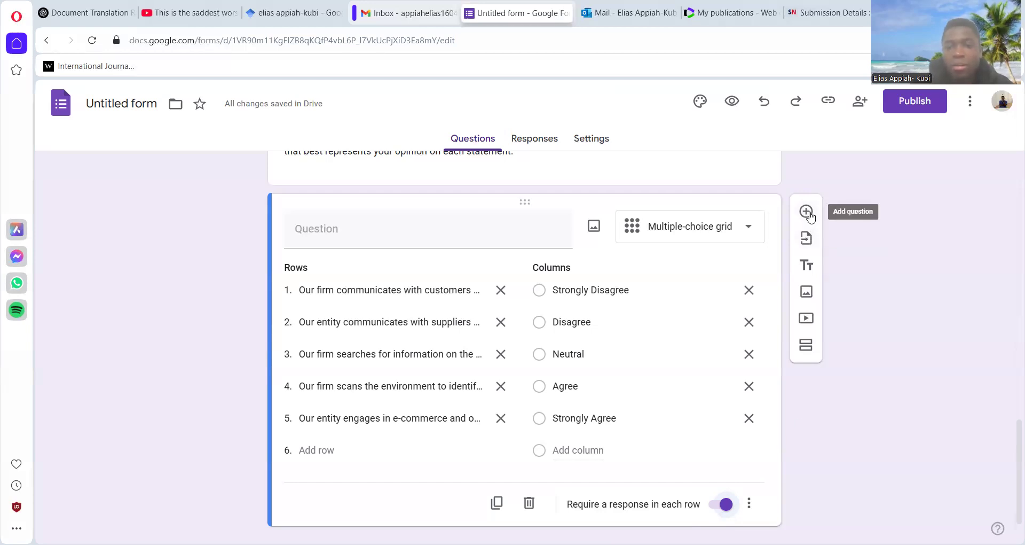
- Add a new section after the Digitalization grid and title it "Innovation Capability" in bold
{"action": "left_click", "coordinate": [806, 347]}
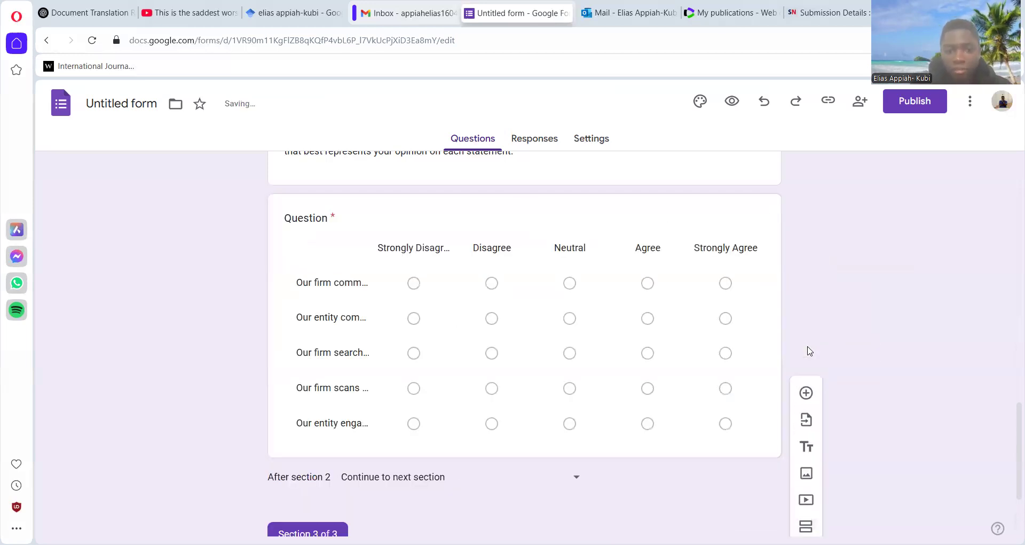
{"action": "scroll", "coordinate": [1011, 454], "scroll_direction": "down", "scroll_amount": 2}
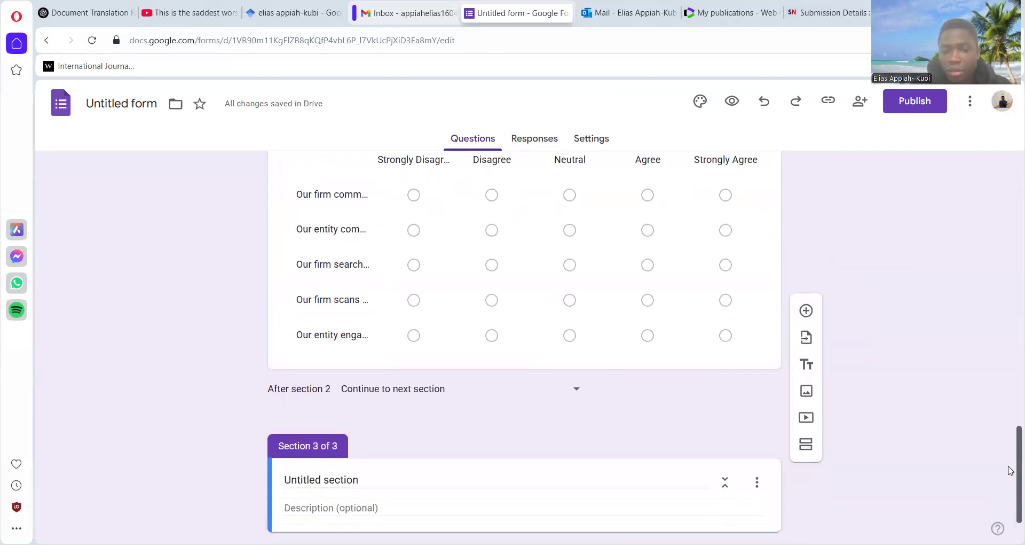
{"action": "scroll", "coordinate": [388, 458], "scroll_direction": "up", "scroll_amount": 3}
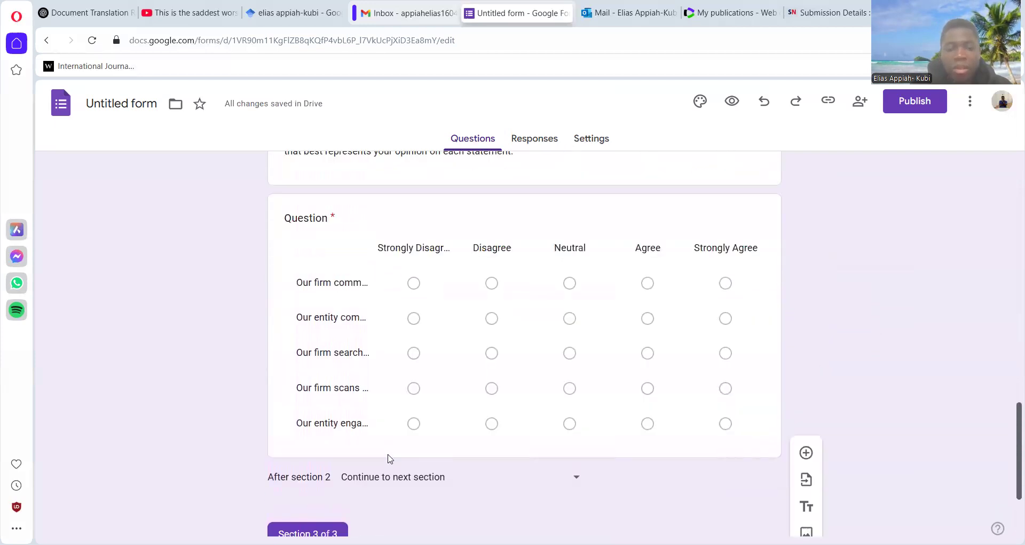
{"action": "scroll", "coordinate": [1000, 265], "scroll_direction": "up", "scroll_amount": 5}
{"action": "scroll", "coordinate": [1009, 458], "scroll_direction": "down", "scroll_amount": 7}
{"action": "left_click_drag", "start_coordinate": [1008, 496], "coordinate": [1009, 509]}
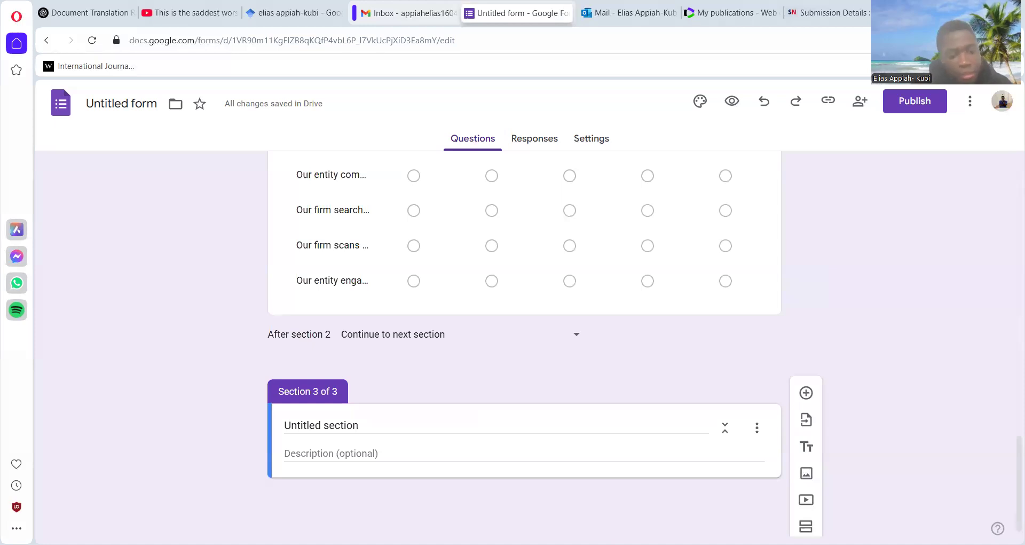
{"action": "left_click", "coordinate": [331, 421]}
{"action": "left_click_drag", "start_coordinate": [377, 420], "coordinate": [277, 422]}
{"action": "key", "text": "BackSpace"}
{"action": "type", "text": "Innovation Capability"}
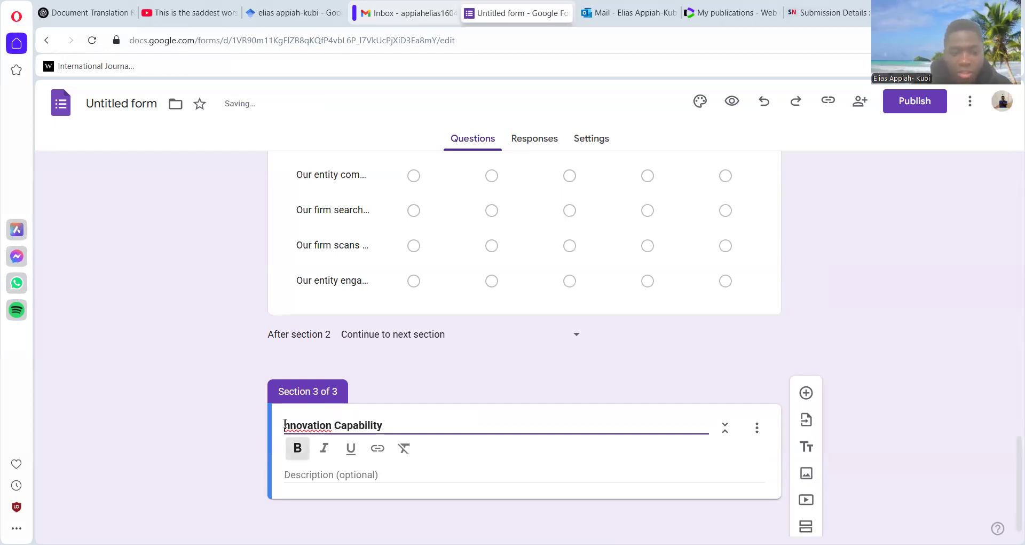
{"action": "left_click", "coordinate": [285, 424]}
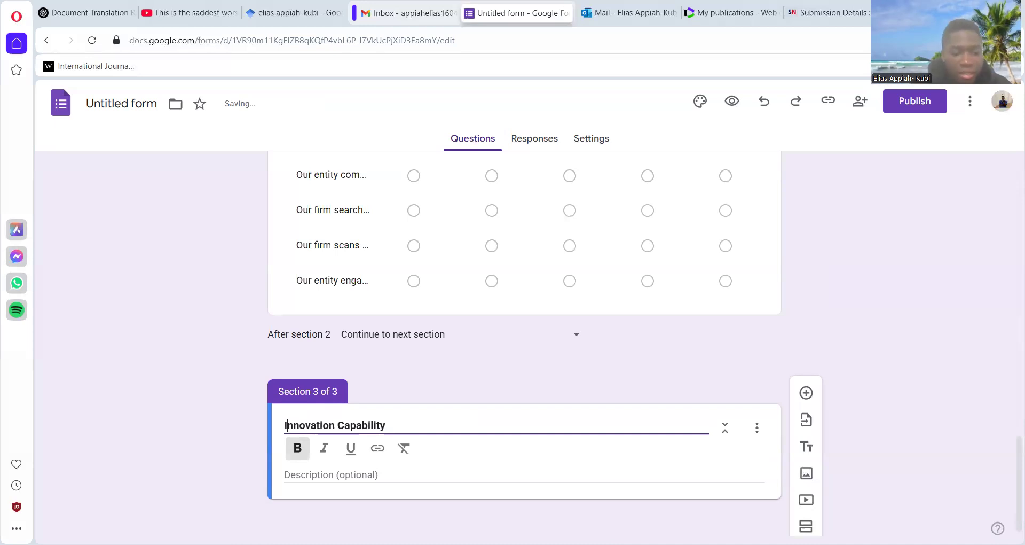
- Paste the questionnaire's introduction on developing new and improved products, with the 1–5 agreement scale, into the Innovation Capability description and remove the extra leading characters
{"action": "left_click", "coordinate": [311, 474]}
{"action": "type", "text": "1.\tThis section of the survey seeks to generate insights into your organisation’s ability to develop and introduce new and improved products, services, or processes. Based on 1=Strongly disagree, 2=Disagree, 3=Indifferent, 4=Agree and 5=Strongly agree, kindly circle a number that best represents your opinion on each statement."}
{"action": "left_click", "coordinate": [304, 477]}
{"action": "key", "text": "BackSpace"}
{"action": "key", "text": "BackSpace"}
{"action": "key", "text": "BackSpace"}
{"action": "key", "text": "BackSpace"}
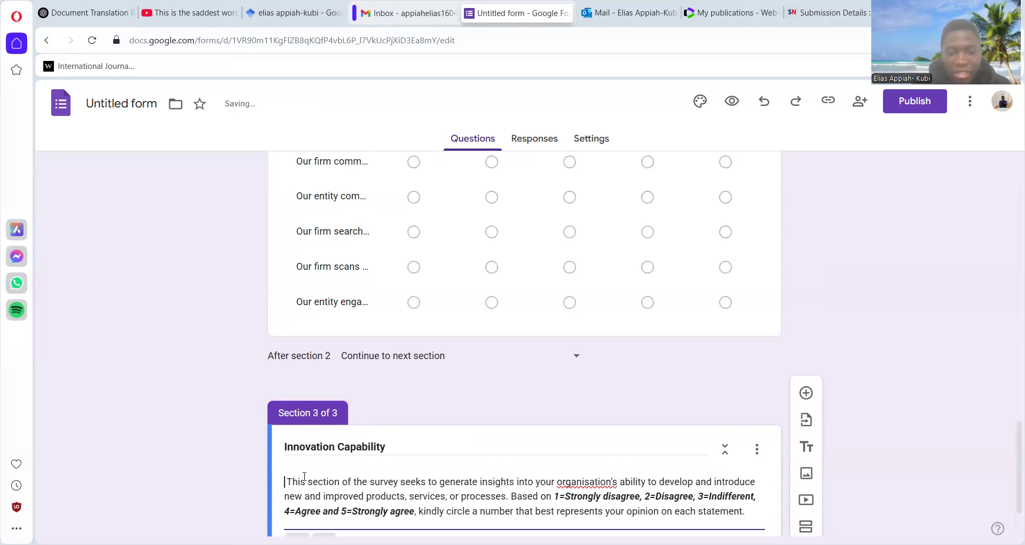
- Add a new question to the Innovation Capability section and set its type to Multiple-choice grid
{"action": "scroll", "coordinate": [1010, 441], "scroll_direction": "down", "scroll_amount": 1}
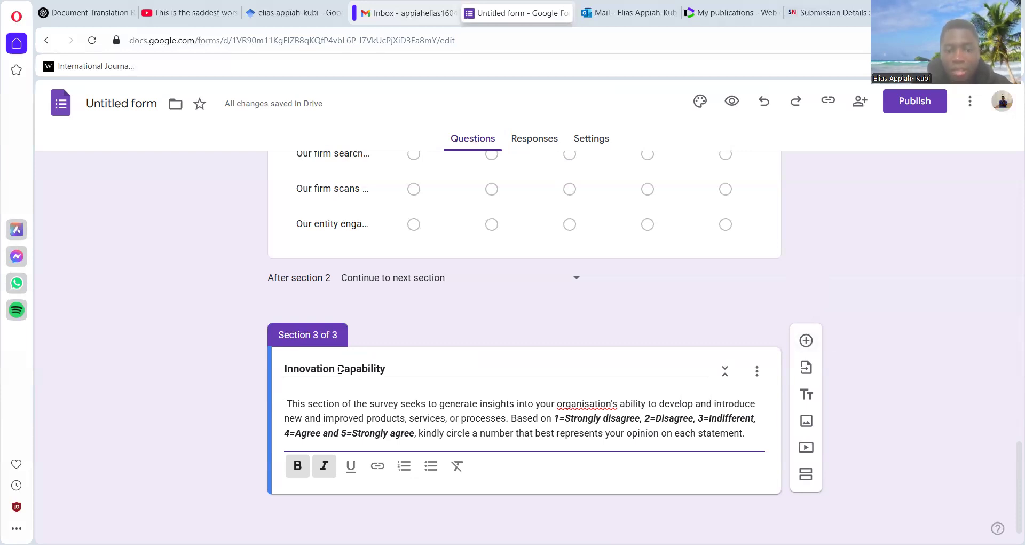
{"action": "left_click", "coordinate": [807, 343]}
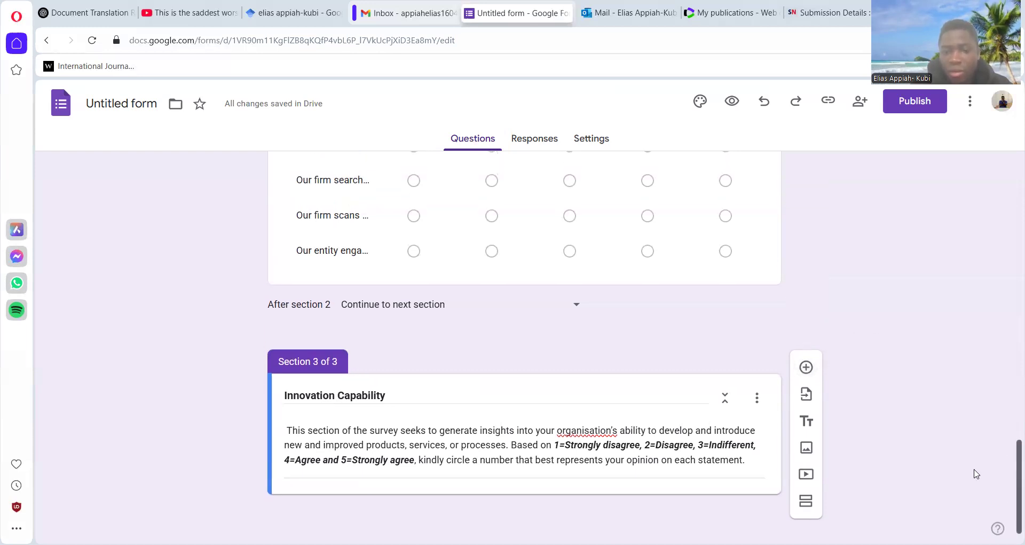
{"action": "left_click", "coordinate": [806, 367]}
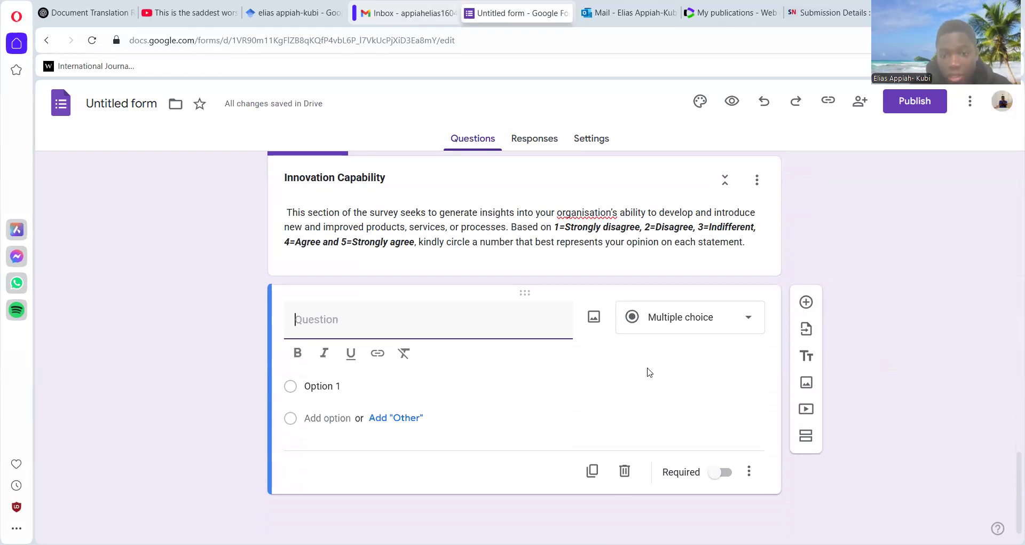
{"action": "left_click", "coordinate": [749, 320]}
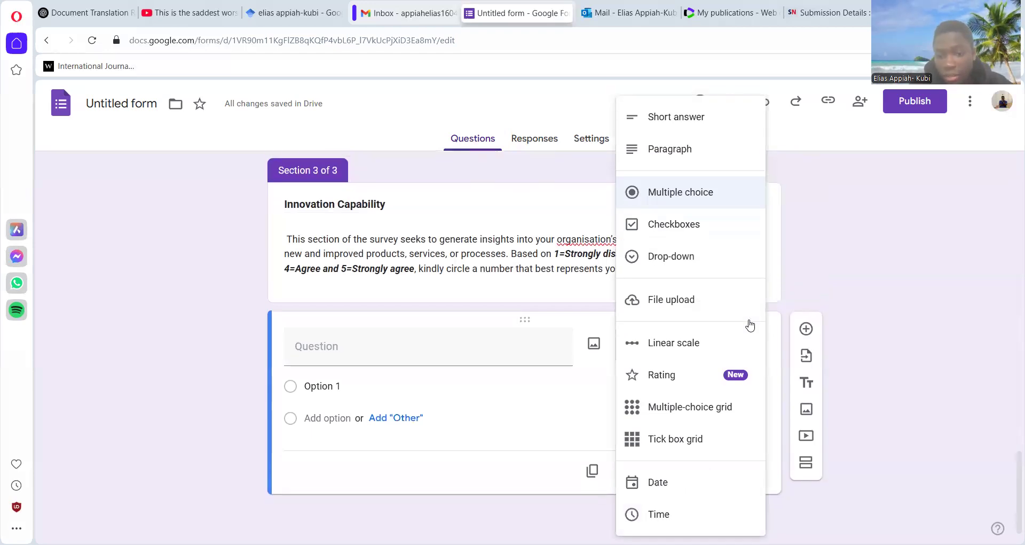
{"action": "left_click", "coordinate": [674, 410]}
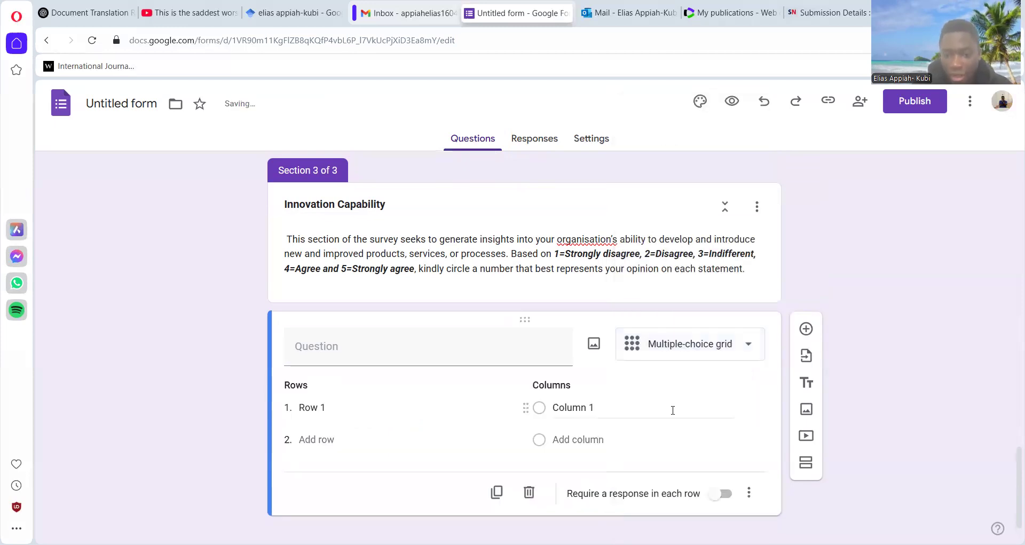
- Label the first two columns of the Innovation Capability section's grid "Strongly Disagree" and "Disagree"
{"action": "left_click", "coordinate": [602, 403]}
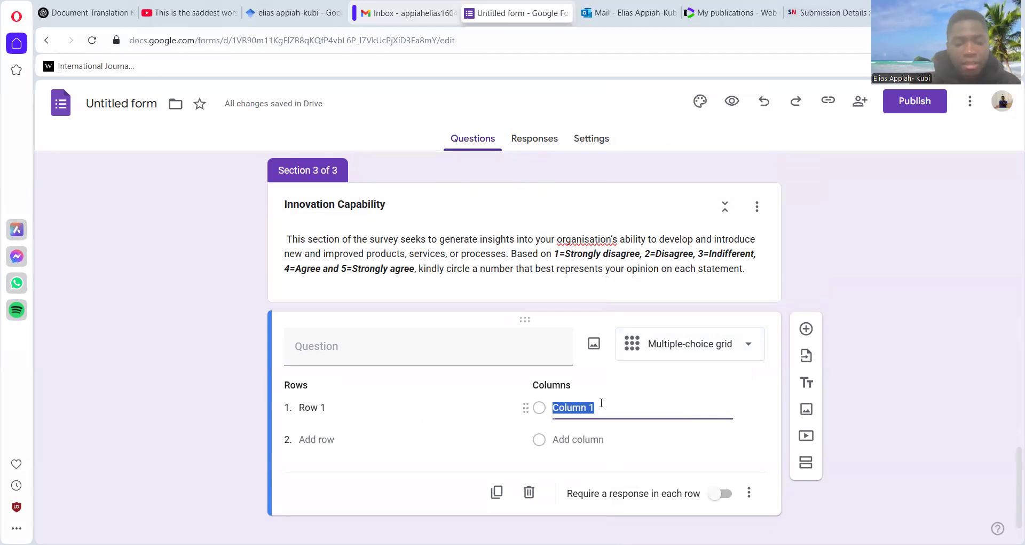
{"action": "type", "text": "Stro"}
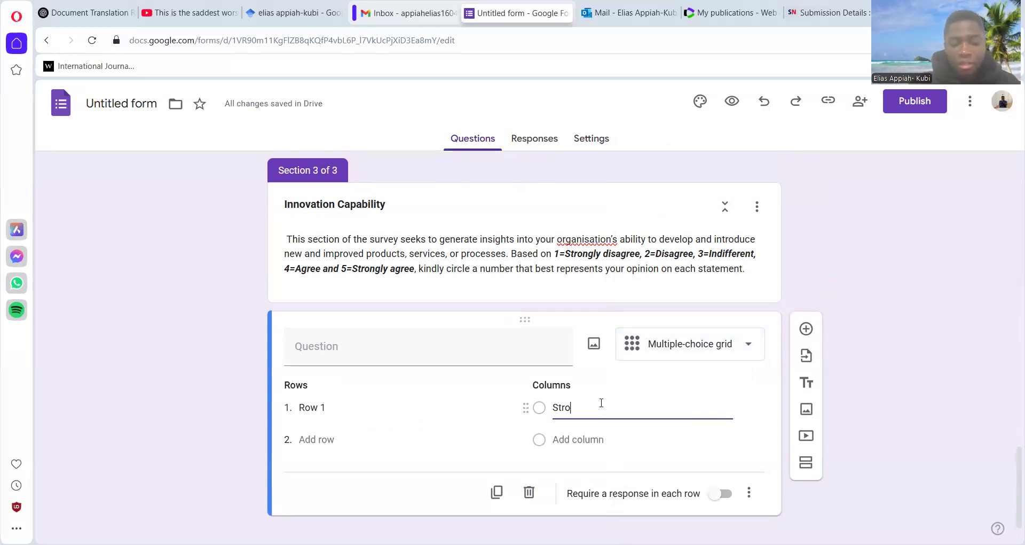
{"action": "type", "text": "ngly Disagre"}
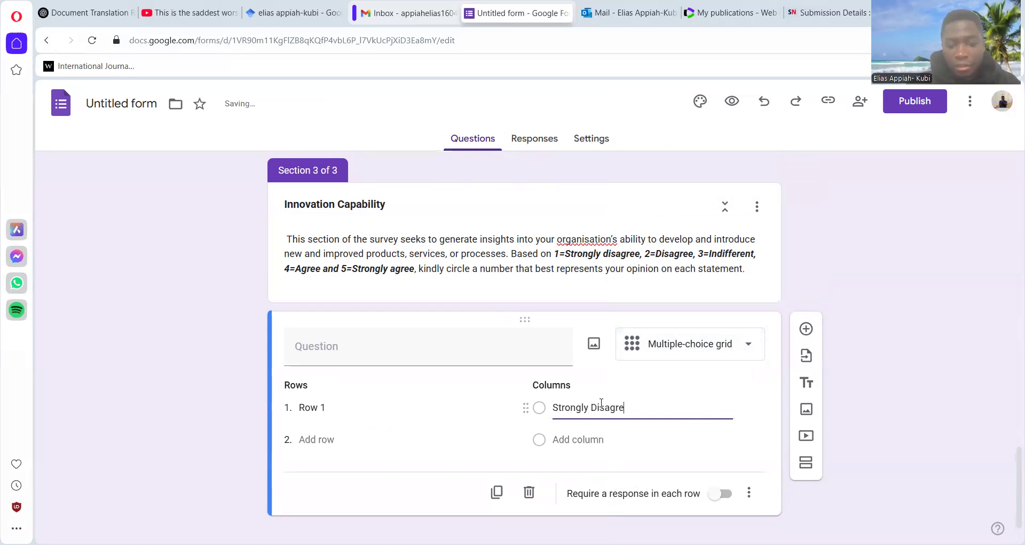
{"action": "type", "text": "e"}
{"action": "left_click", "coordinate": [585, 439]}
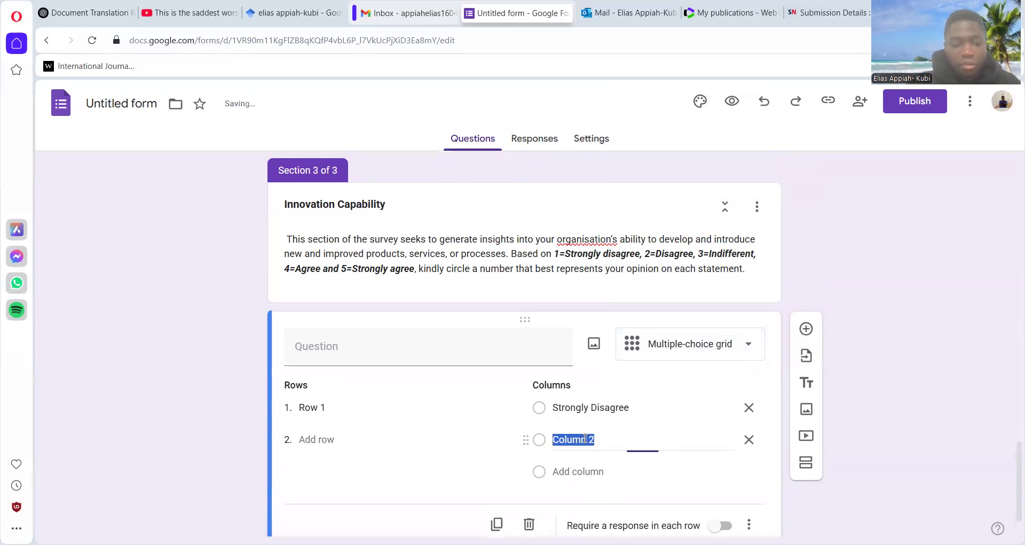
{"action": "type", "text": "Disagree"}
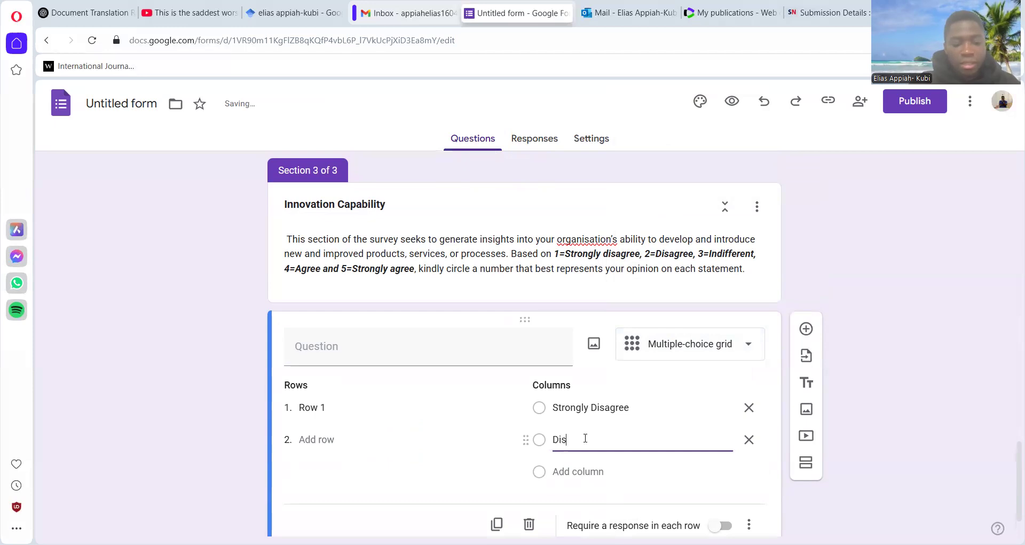
- Add the columns "Neutral", "Agree" and "Strongly Agree" to the Innovation Capability section's grid
{"action": "left_click", "coordinate": [573, 471]}
{"action": "type", "text": "Neutral"}
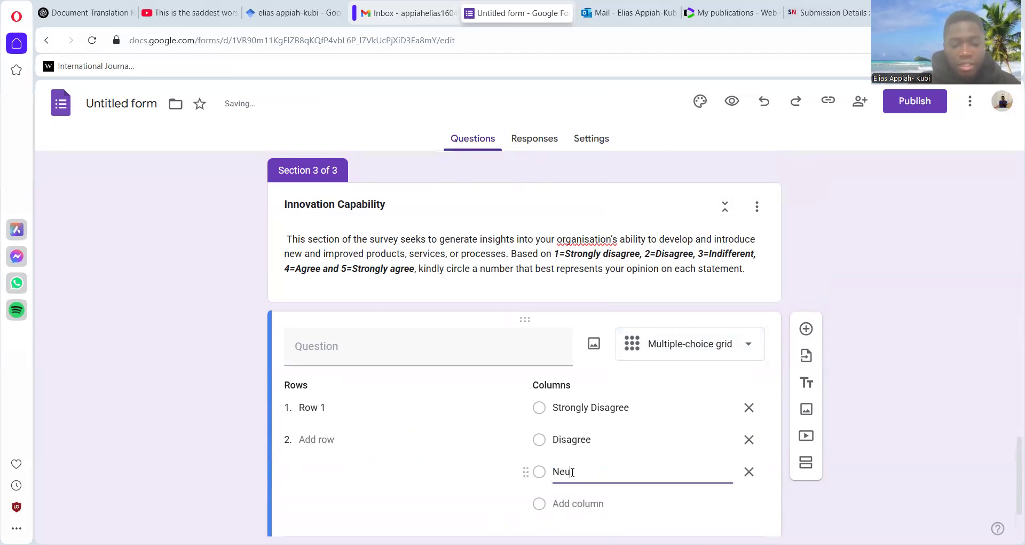
{"action": "left_click", "coordinate": [578, 504]}
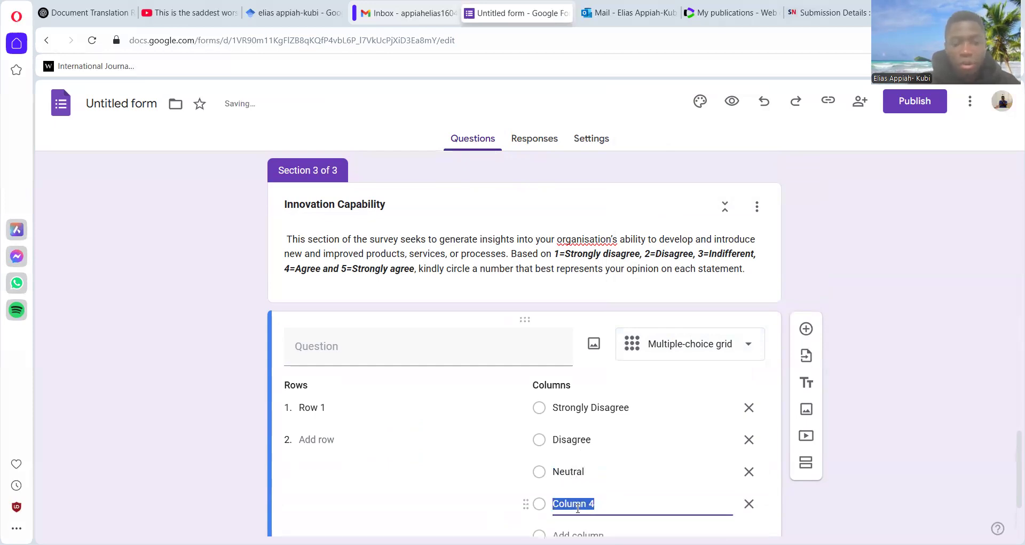
{"action": "type", "text": "Agree"}
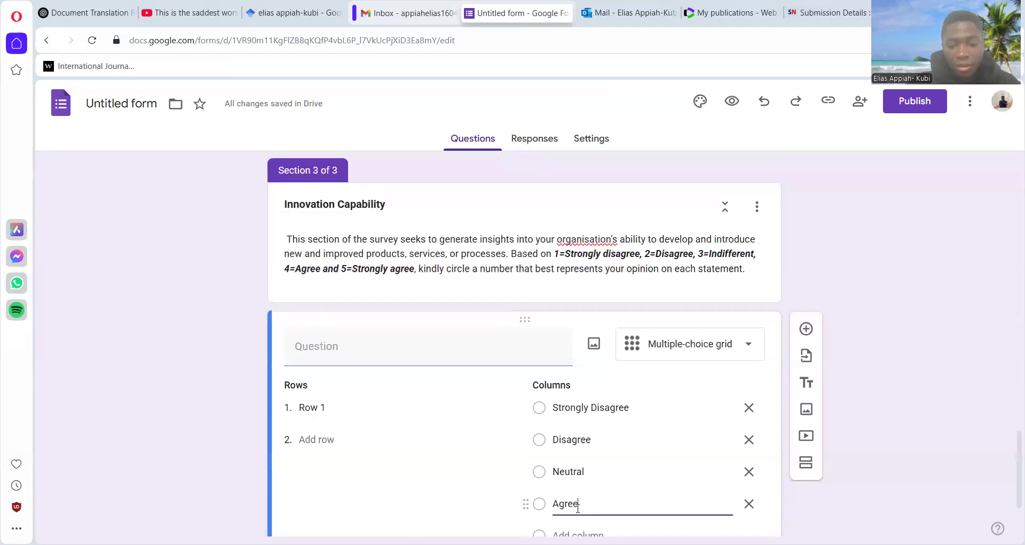
{"action": "key", "text": "Return"}
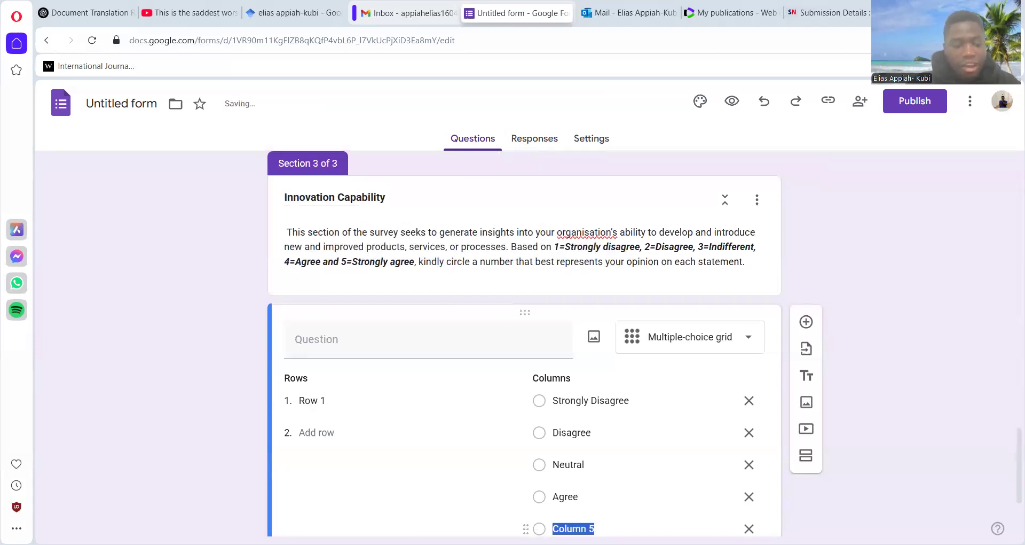
{"action": "type", "text": "Stron"}
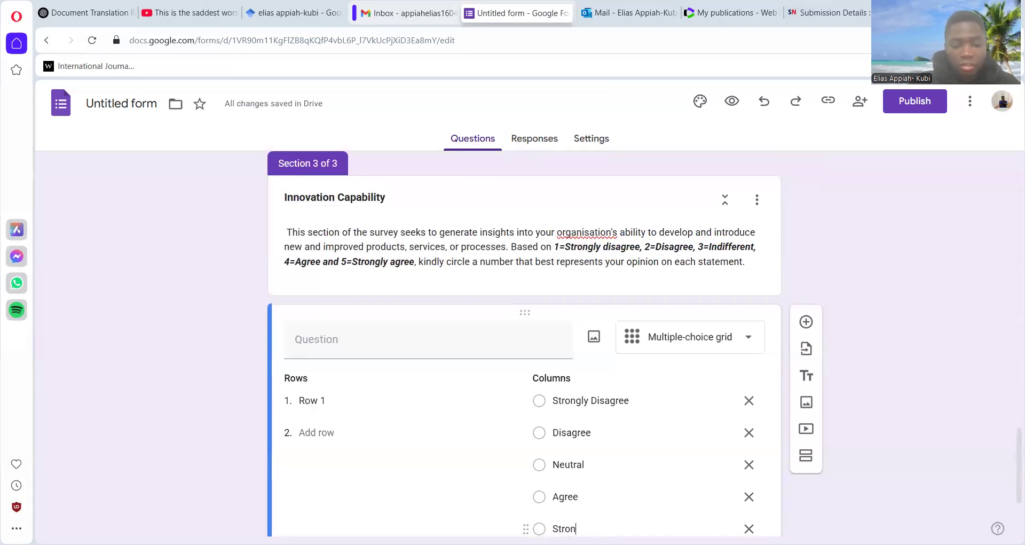
{"action": "type", "text": "gly Agree"}
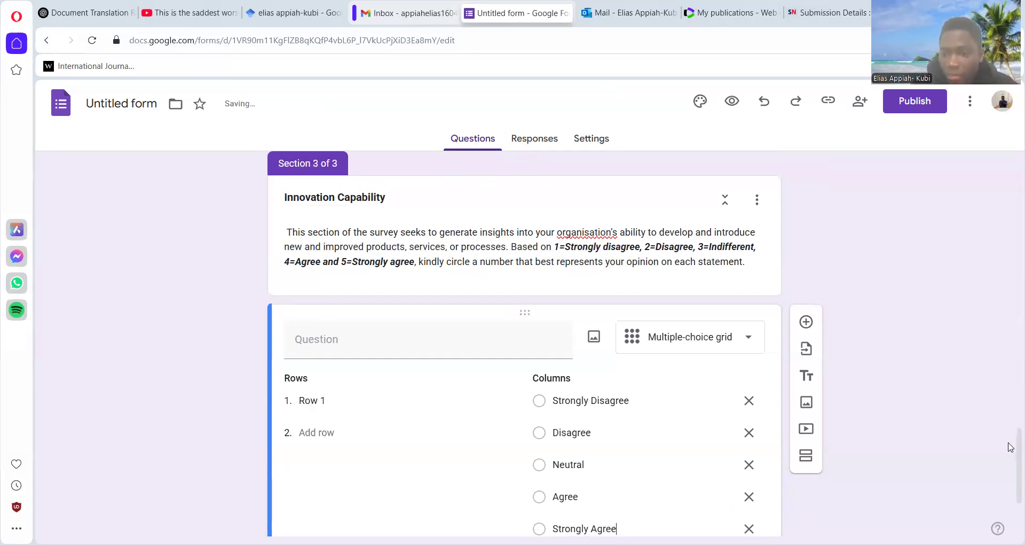
- Paste the questionnaire's statements on being able to launch and to develop new products/services as the grid's first two rows
{"action": "scroll", "coordinate": [1011, 454], "scroll_direction": "down", "scroll_amount": 1}
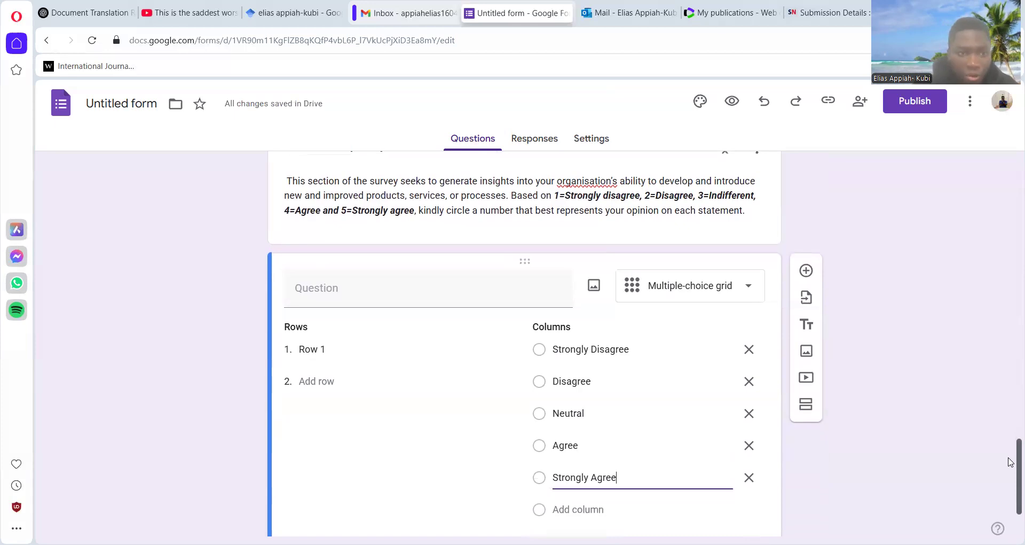
{"action": "scroll", "coordinate": [1010, 464], "scroll_direction": "down", "scroll_amount": 1}
{"action": "scroll", "coordinate": [1011, 465], "scroll_direction": "down", "scroll_amount": 1}
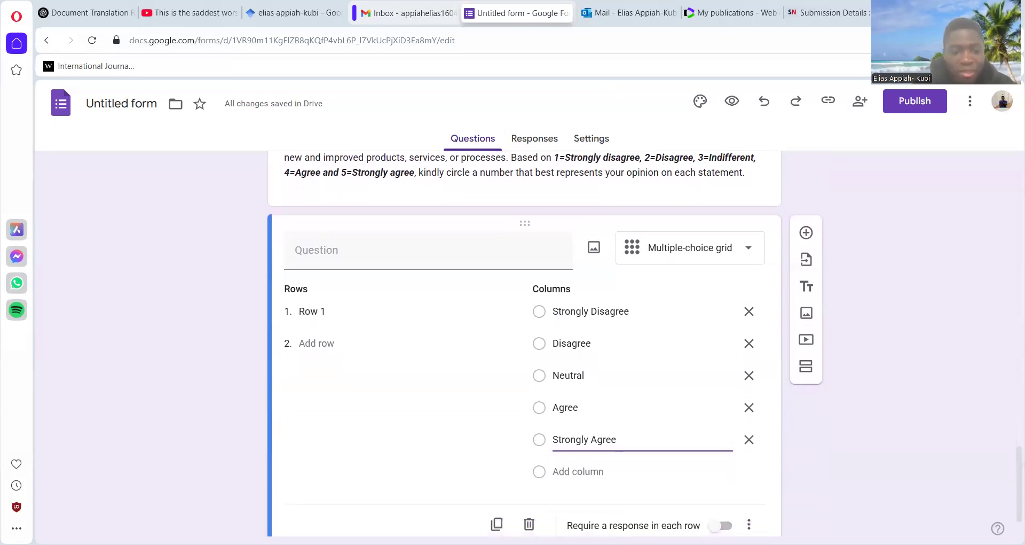
{"action": "left_click", "coordinate": [612, 436]}
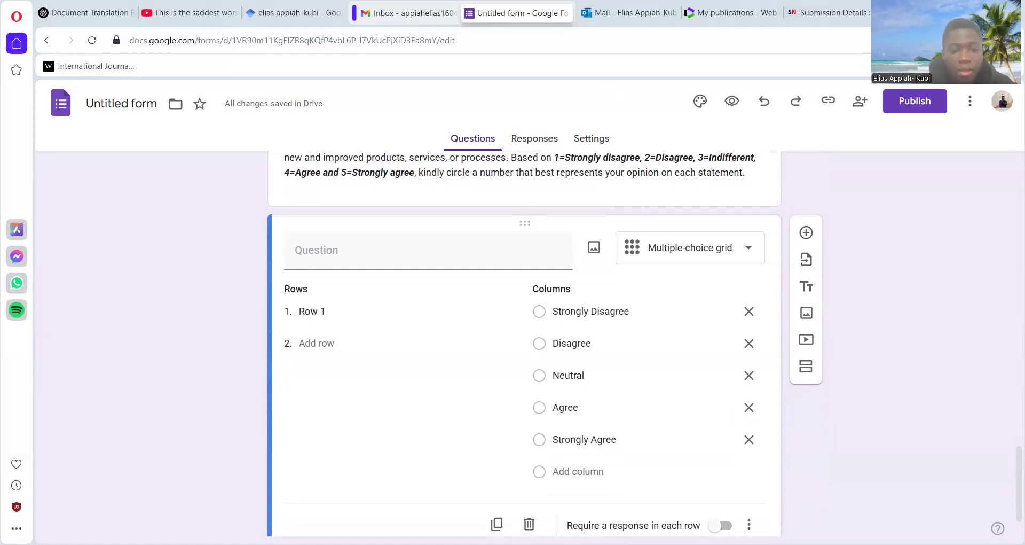
{"action": "left_click", "coordinate": [320, 310]}
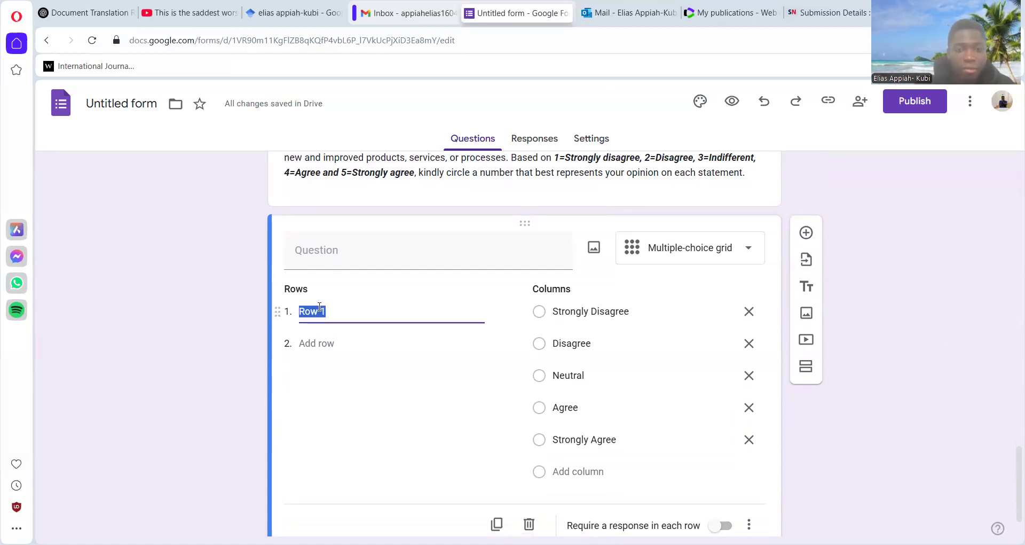
{"action": "key", "text": "ctrl+v"}
{"action": "left_click", "coordinate": [321, 342]}
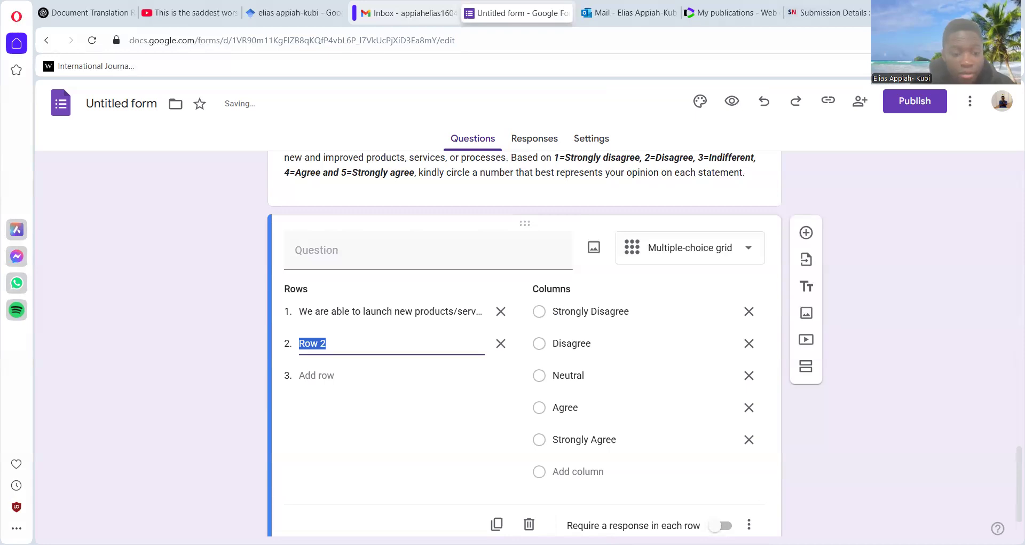
{"action": "key", "text": "ctrl+v"}
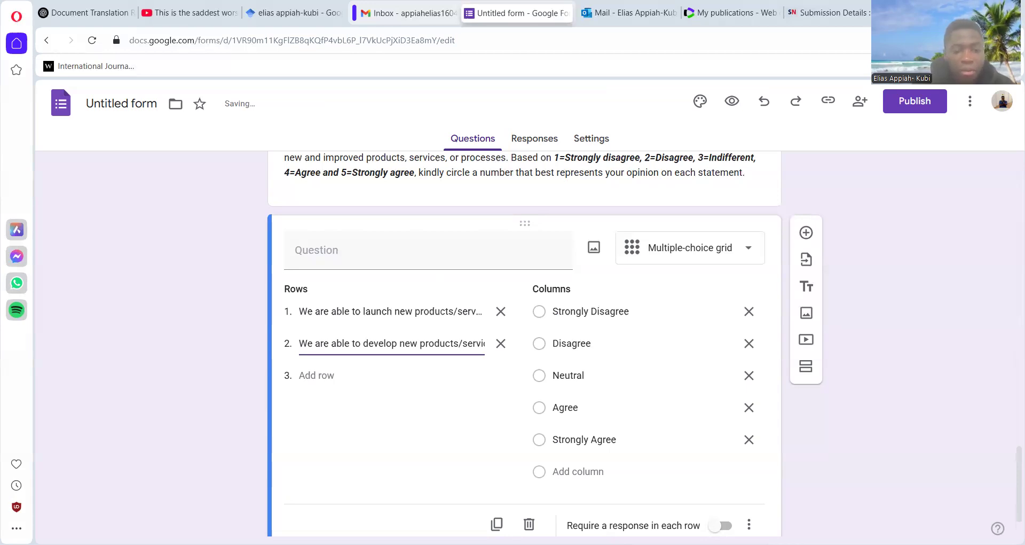
- Paste the "Our firm introduces a number of changes" and "Our new products/services/processes" statements as rows 3 and 4, and require a response in each row
{"action": "key", "text": "Return"}
{"action": "key", "text": "ctrl+v"}
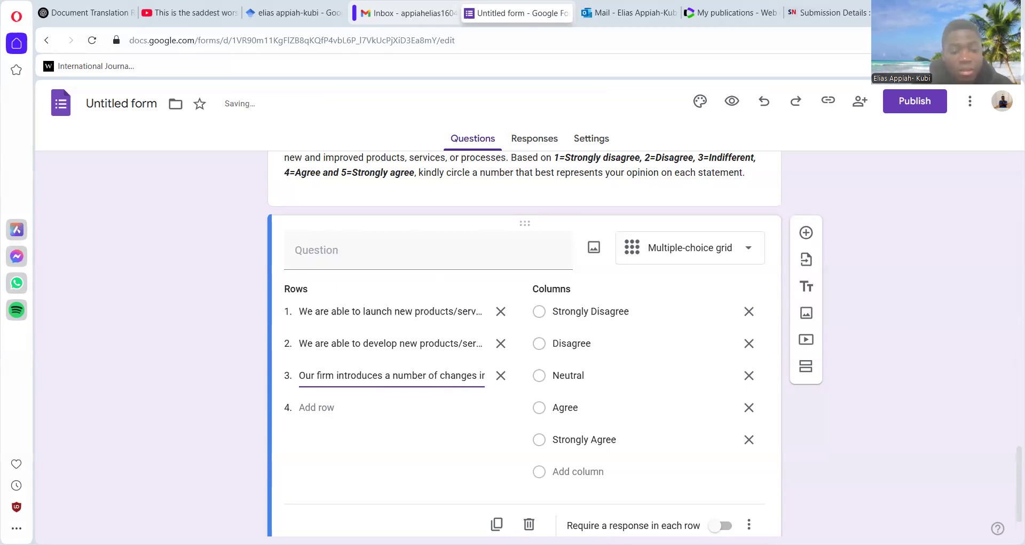
{"action": "left_click", "coordinate": [323, 408]}
{"action": "key", "text": "ctrl+v"}
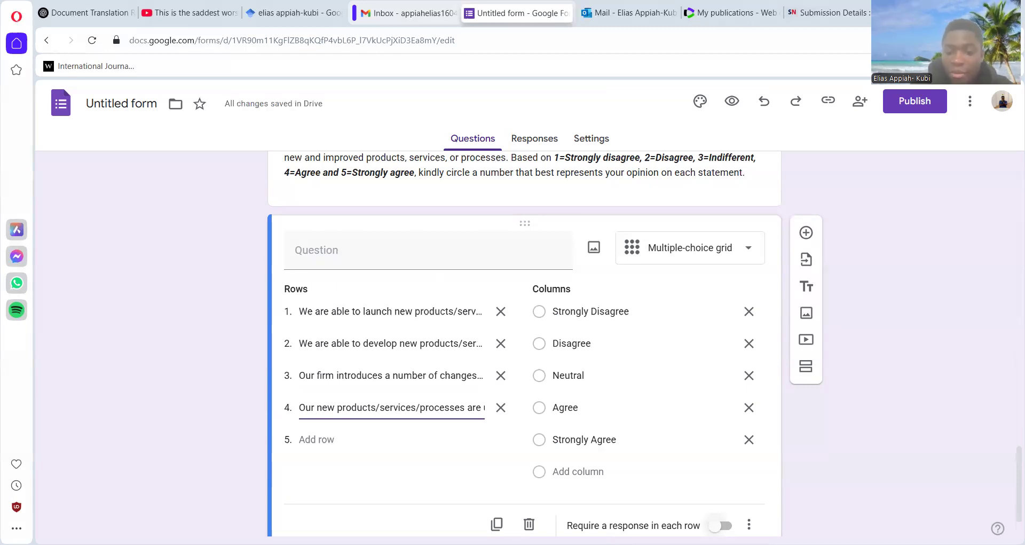
{"action": "left_click", "coordinate": [721, 526]}
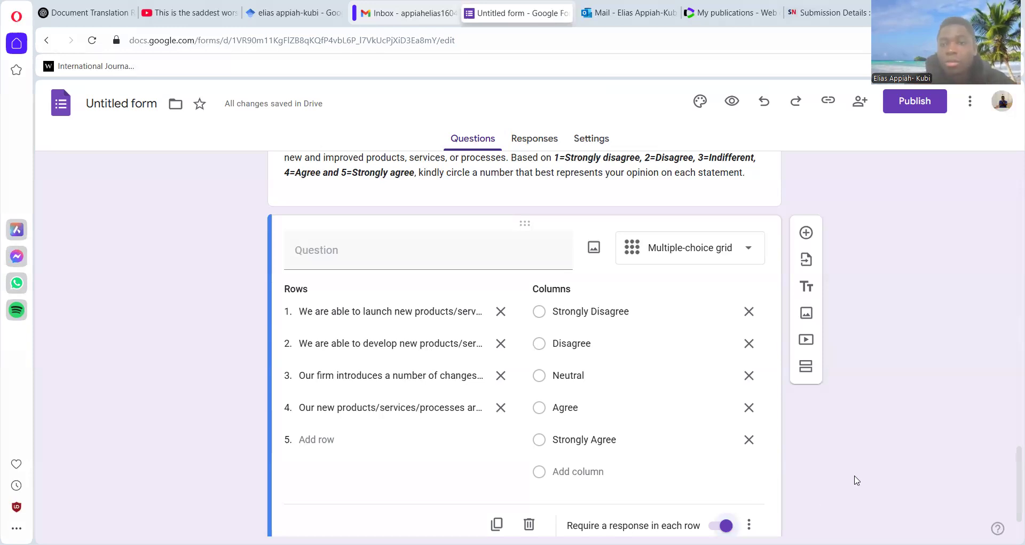
- Publish the form for anyone with the link and copy its unshortened responder link
{"action": "left_click", "coordinate": [914, 104]}
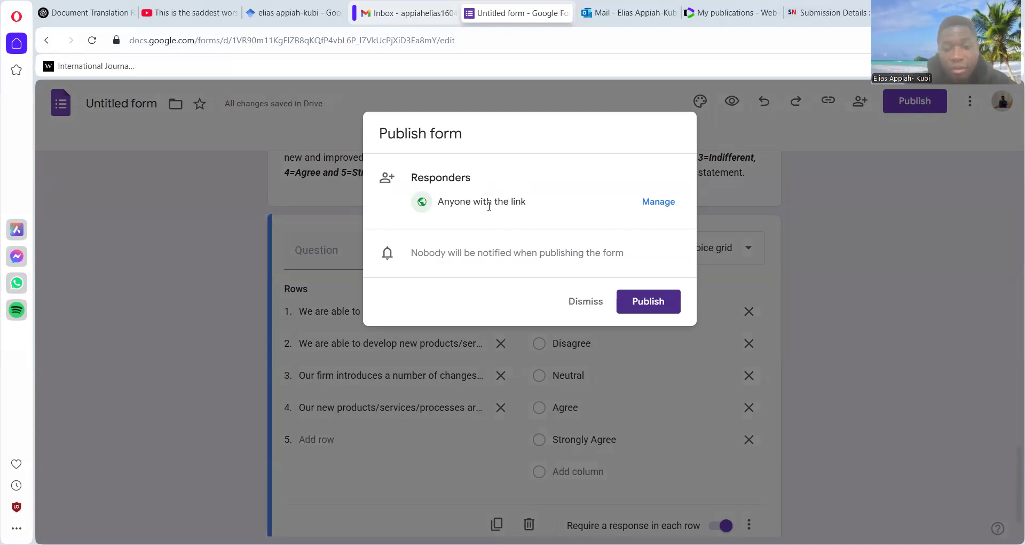
{"action": "left_click", "coordinate": [649, 302]}
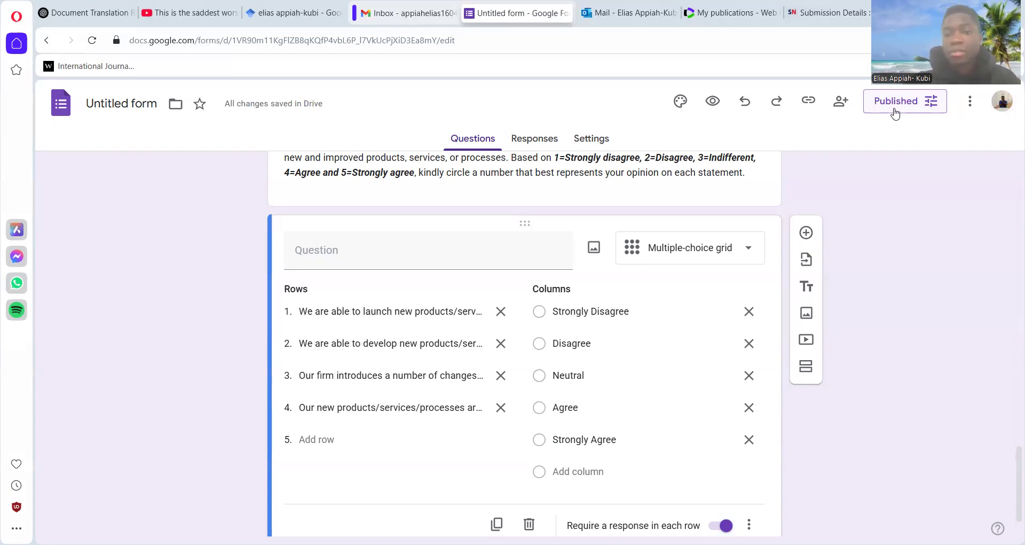
{"action": "left_click", "coordinate": [809, 103]}
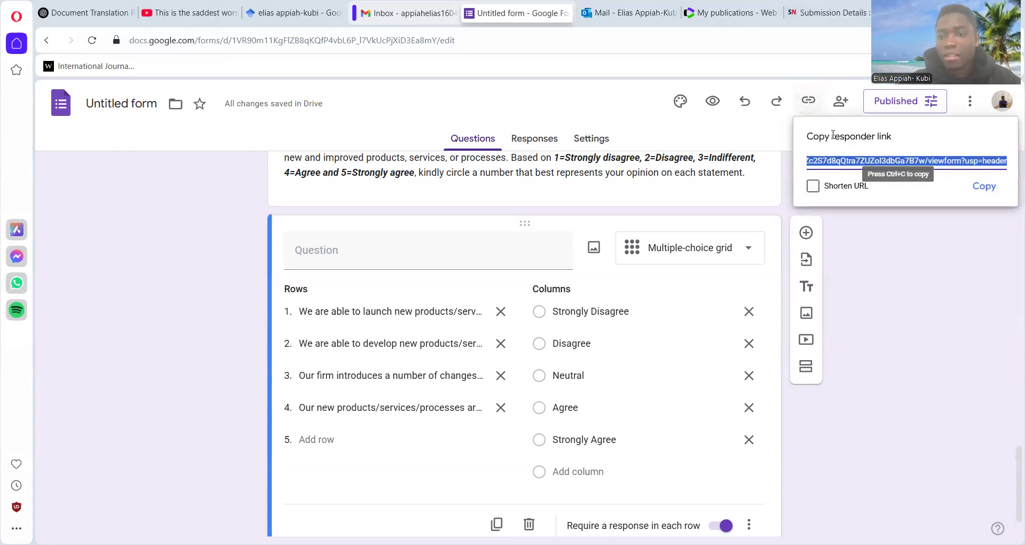
{"action": "left_click", "coordinate": [981, 189]}
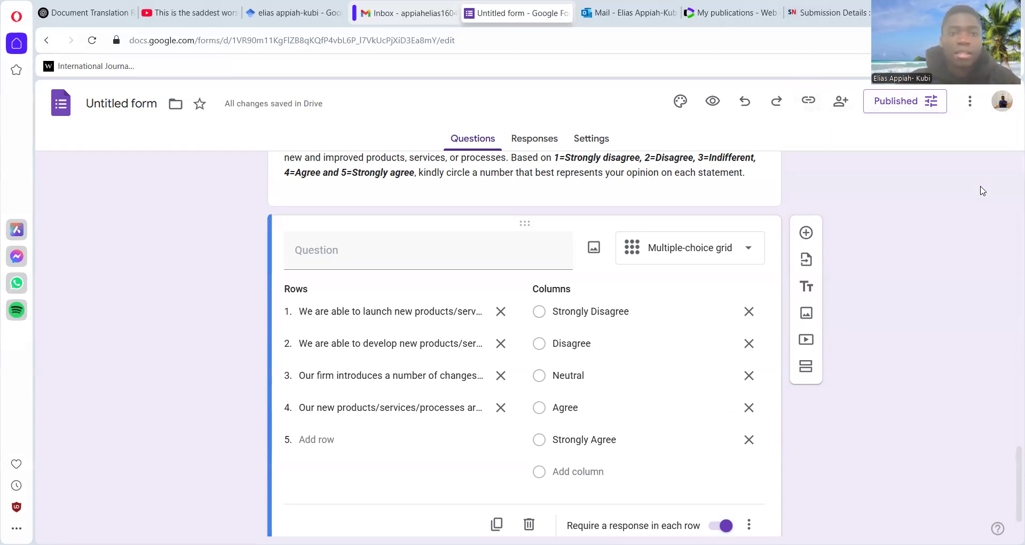
{"action": "left_click", "coordinate": [385, 16]}
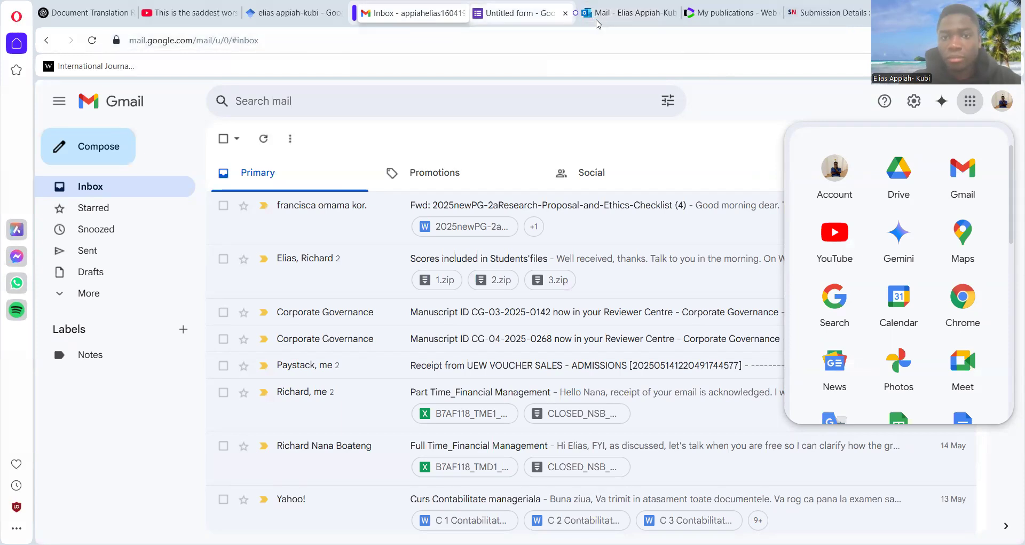
{"action": "left_click", "coordinate": [552, 16]}
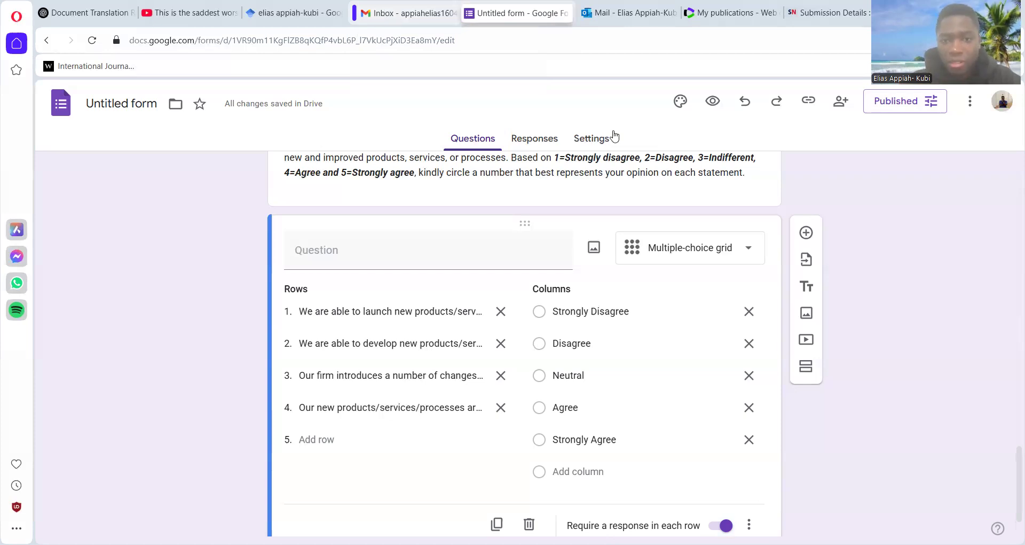
- View the form's responses and examine the additional options for them, including the .csv download
{"action": "left_click", "coordinate": [543, 143]}
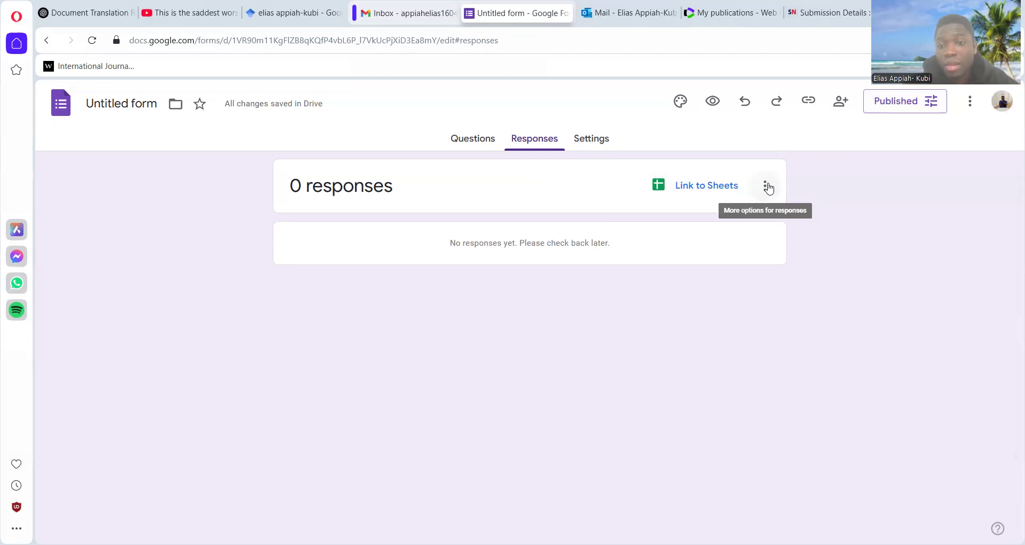
{"action": "left_click", "coordinate": [766, 186]}
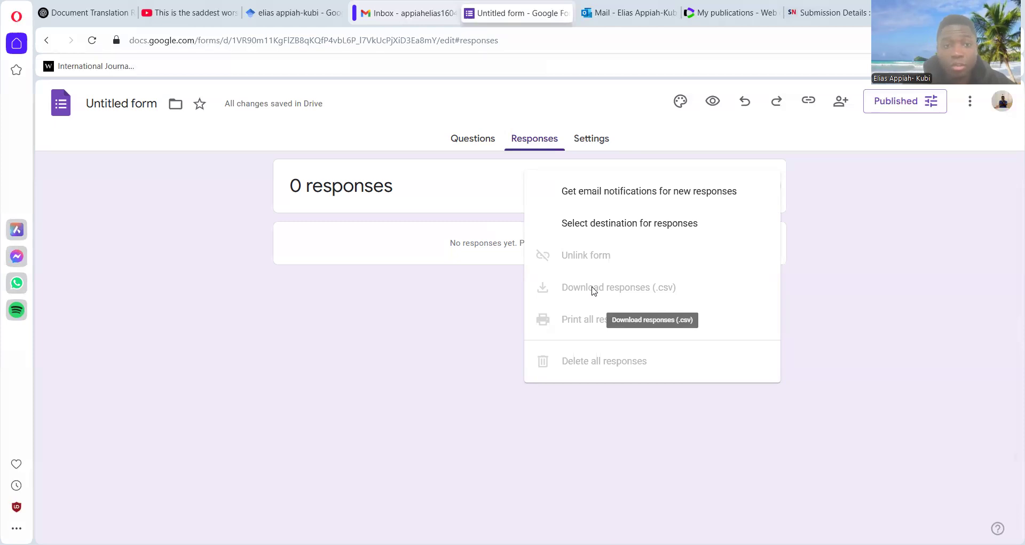
{"action": "left_click", "coordinate": [459, 309]}
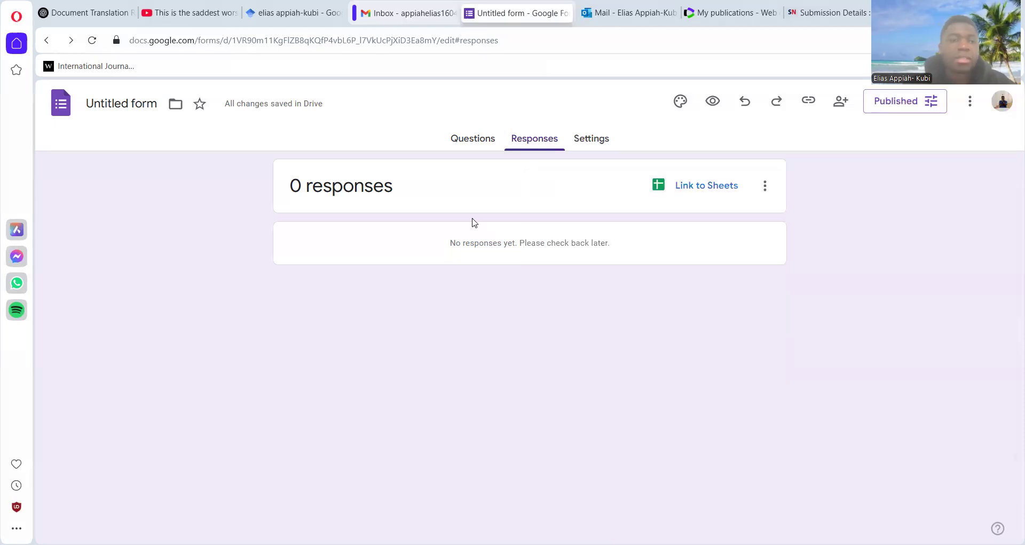